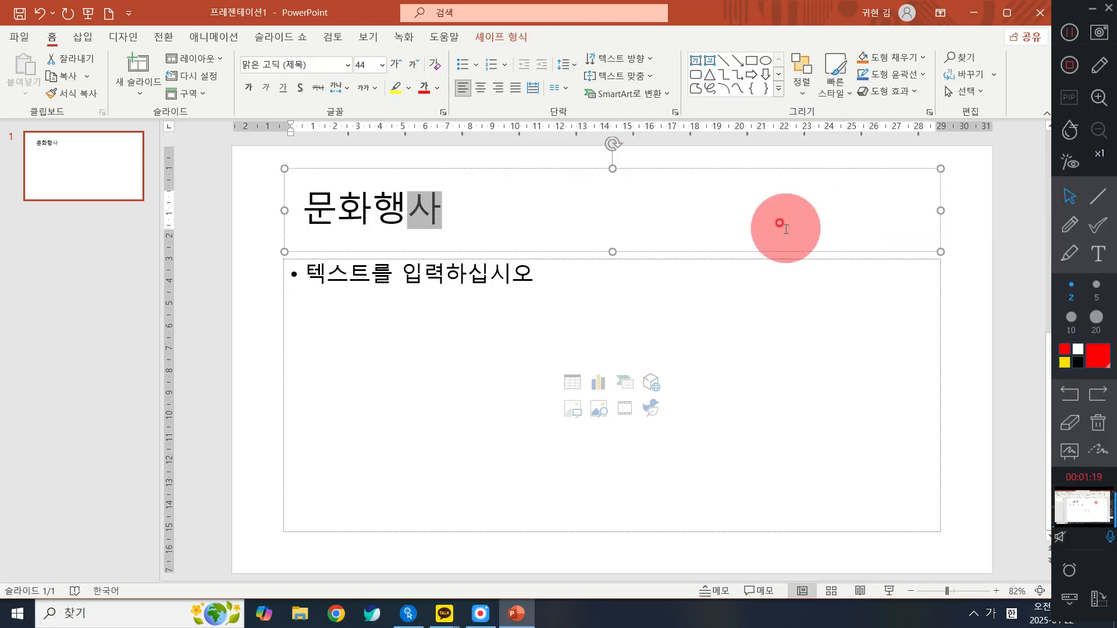
# - Start a picture fill from file for the 문화행사 title box and browse to the 오전 > 다운로드사진 folder on the USB drive
pyautogui.click(472, 204)
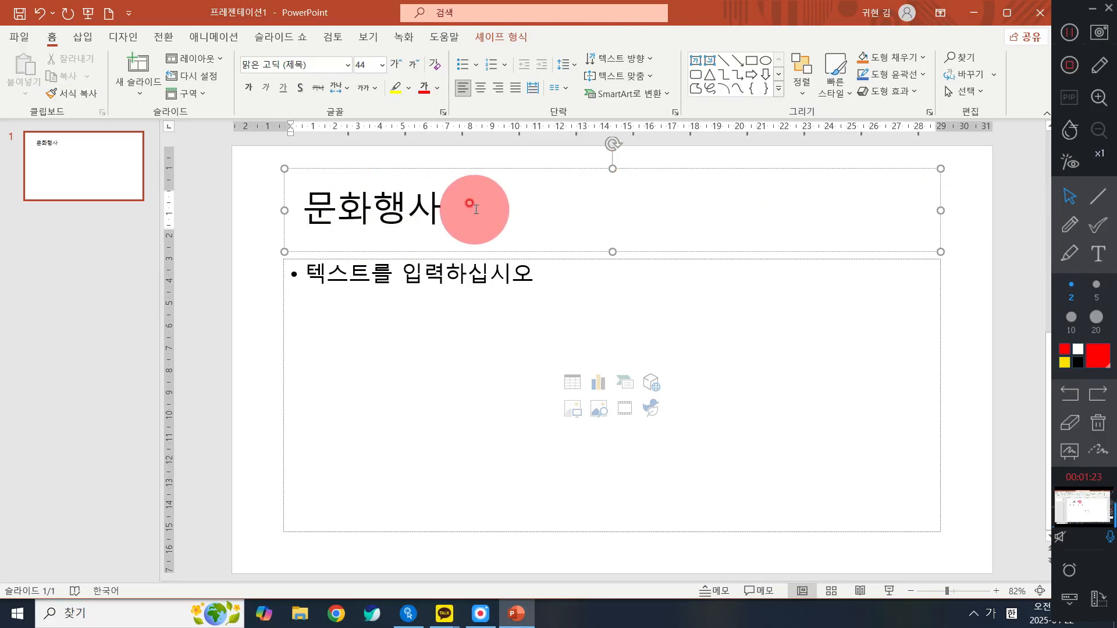
pyautogui.click(887, 59)
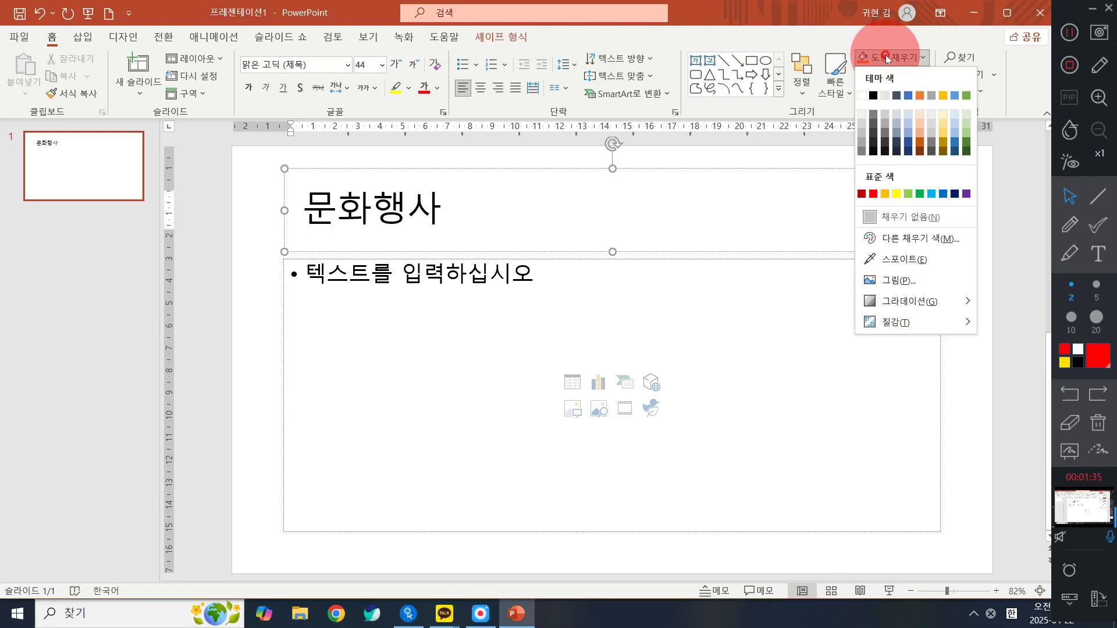
pyautogui.click(914, 281)
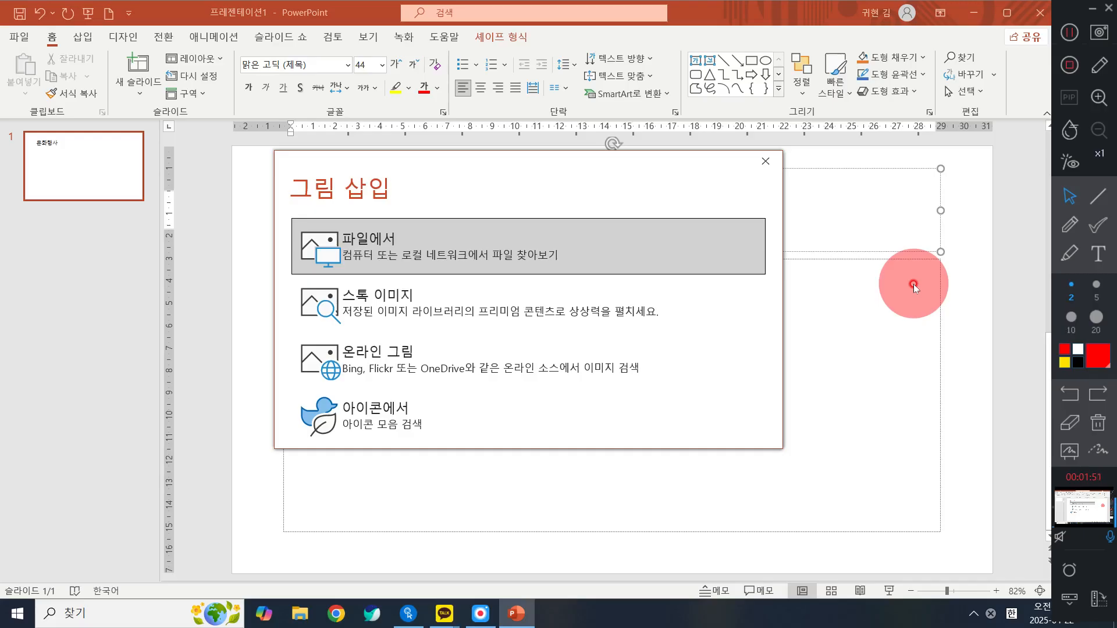
pyautogui.click(394, 247)
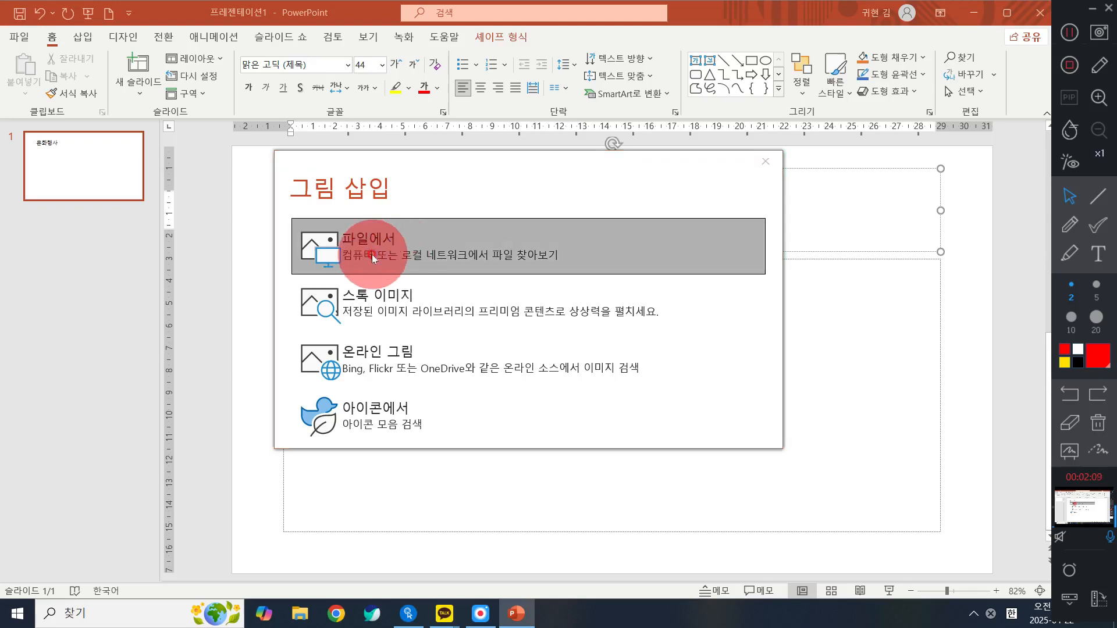
pyautogui.scroll(-2, 74, 235)
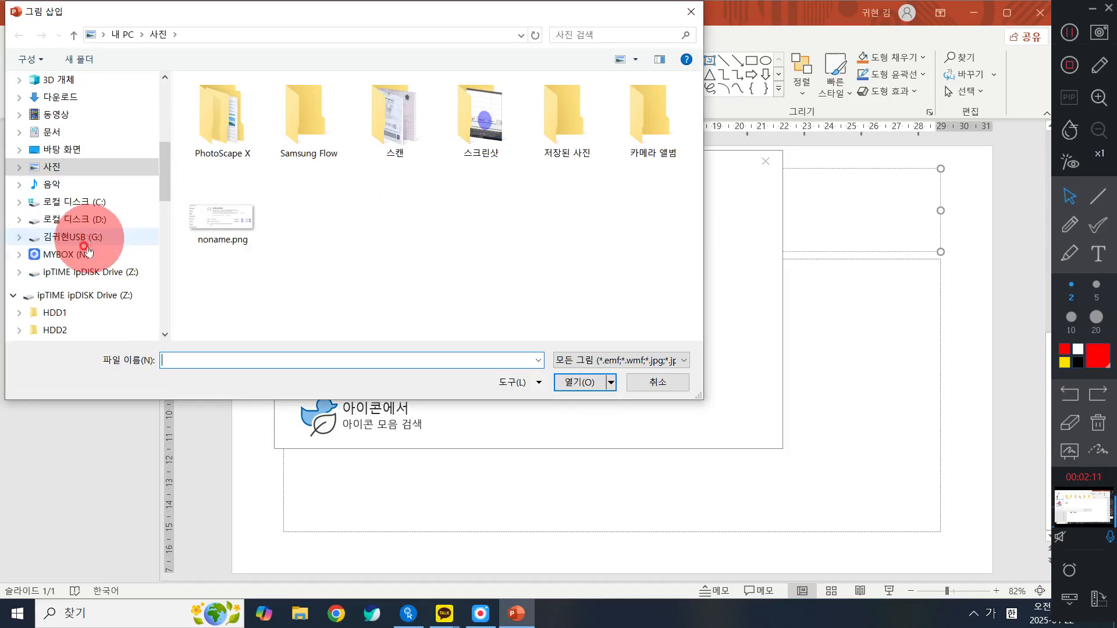
pyautogui.click(76, 237)
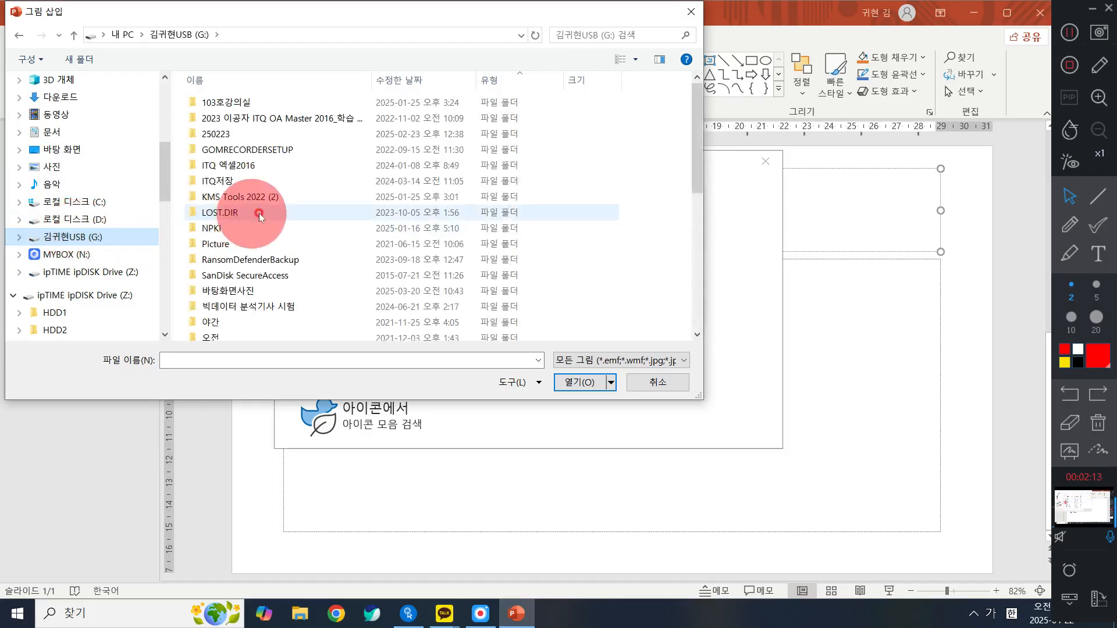
pyautogui.doubleClick(267, 338)
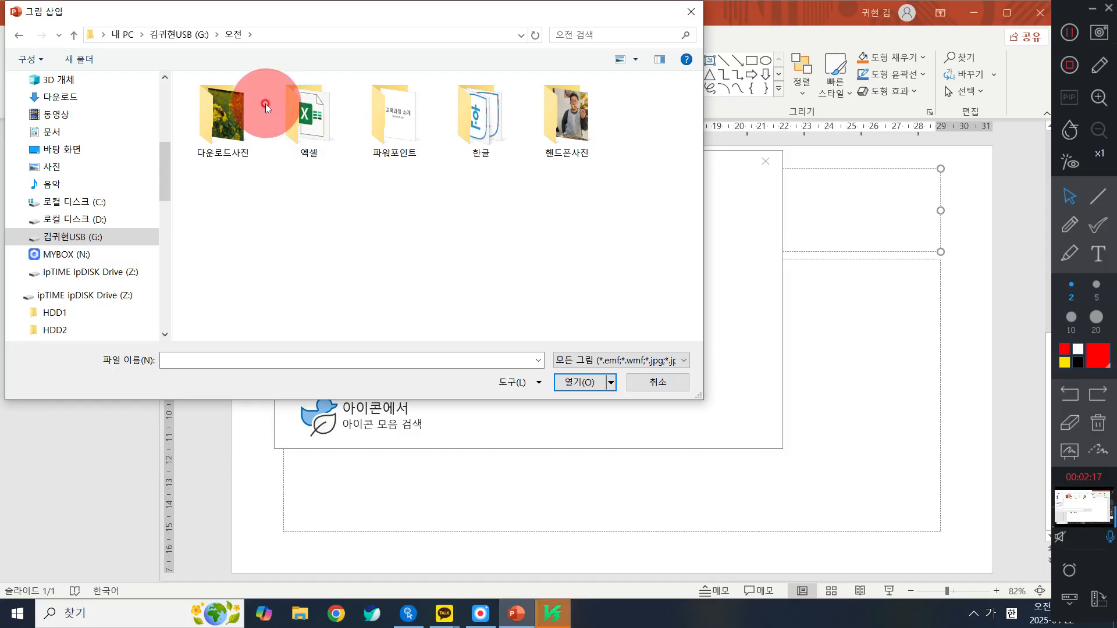
pyautogui.doubleClick(238, 136)
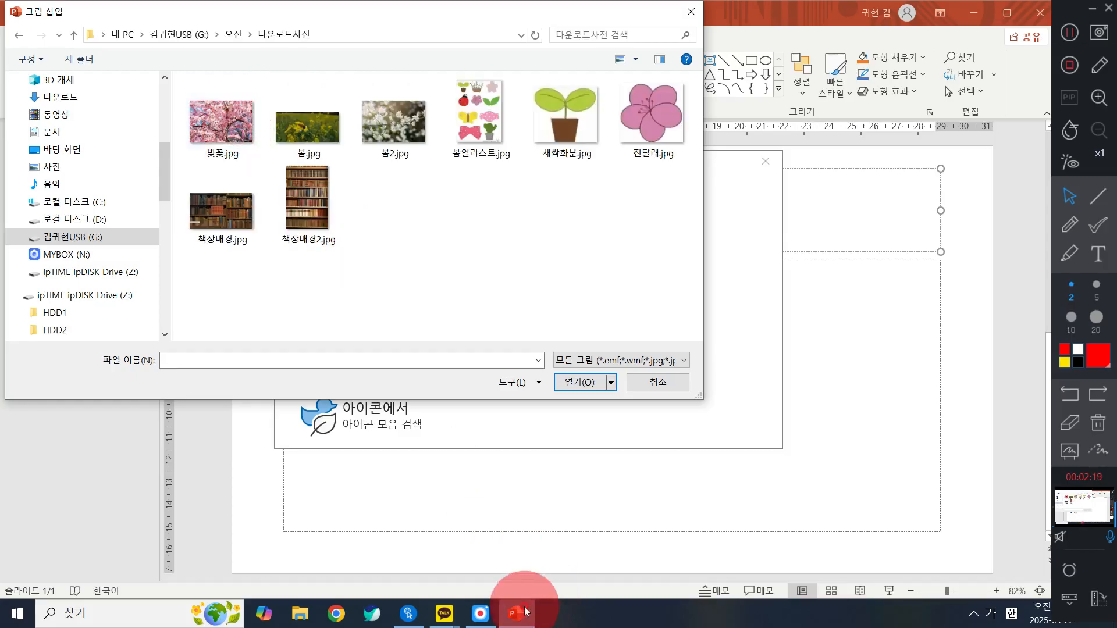
pyautogui.click(406, 169)
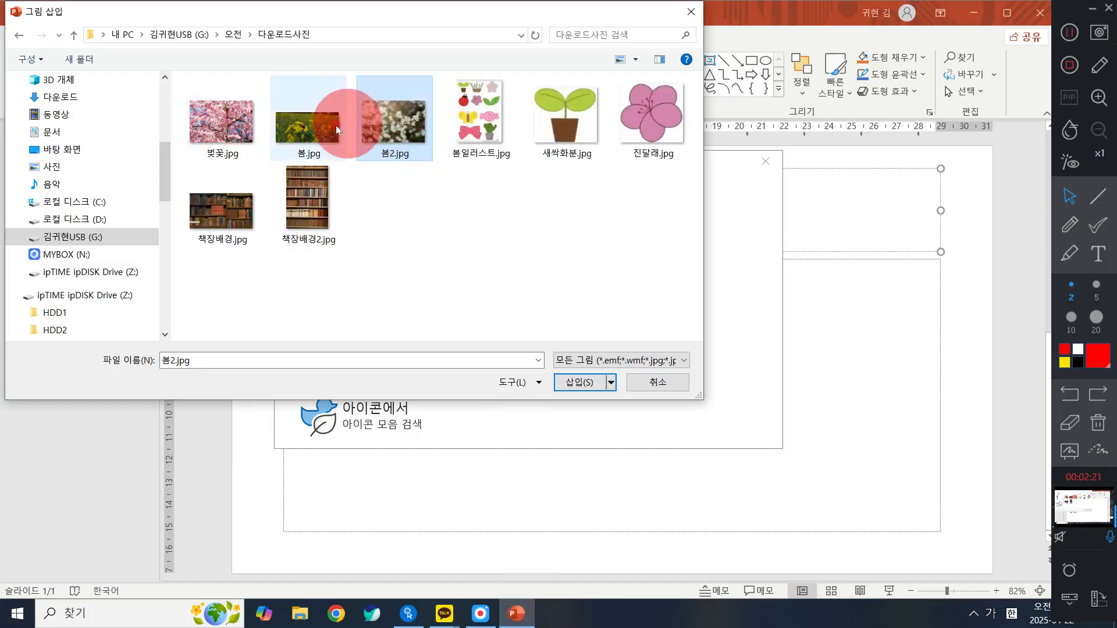
pyautogui.click(226, 119)
pyautogui.click(501, 269)
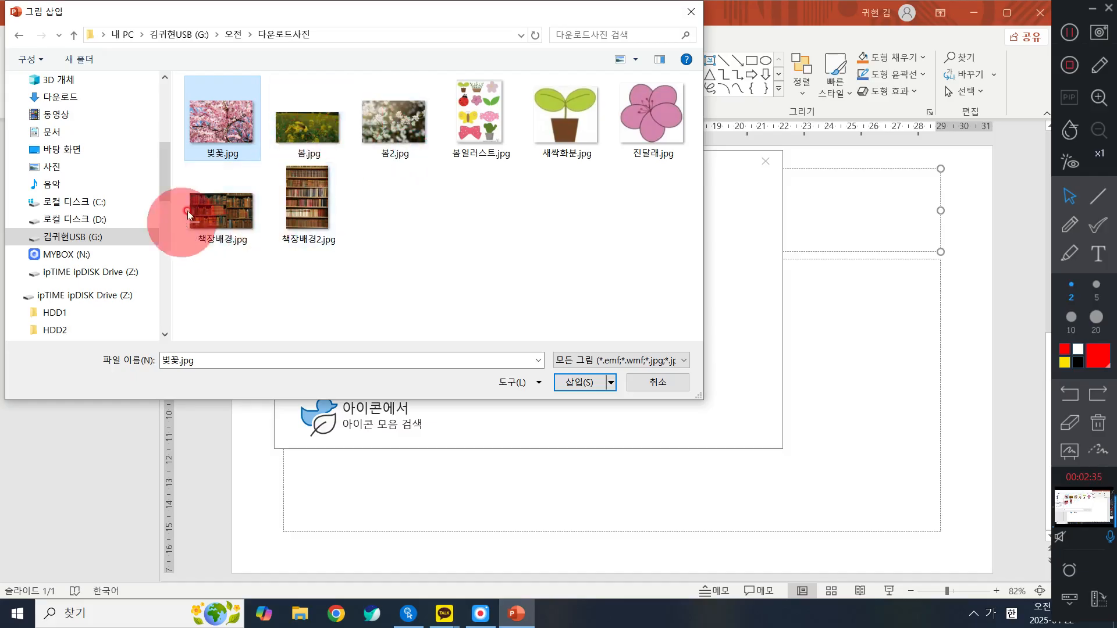
pyautogui.click(221, 200)
pyautogui.click(401, 121)
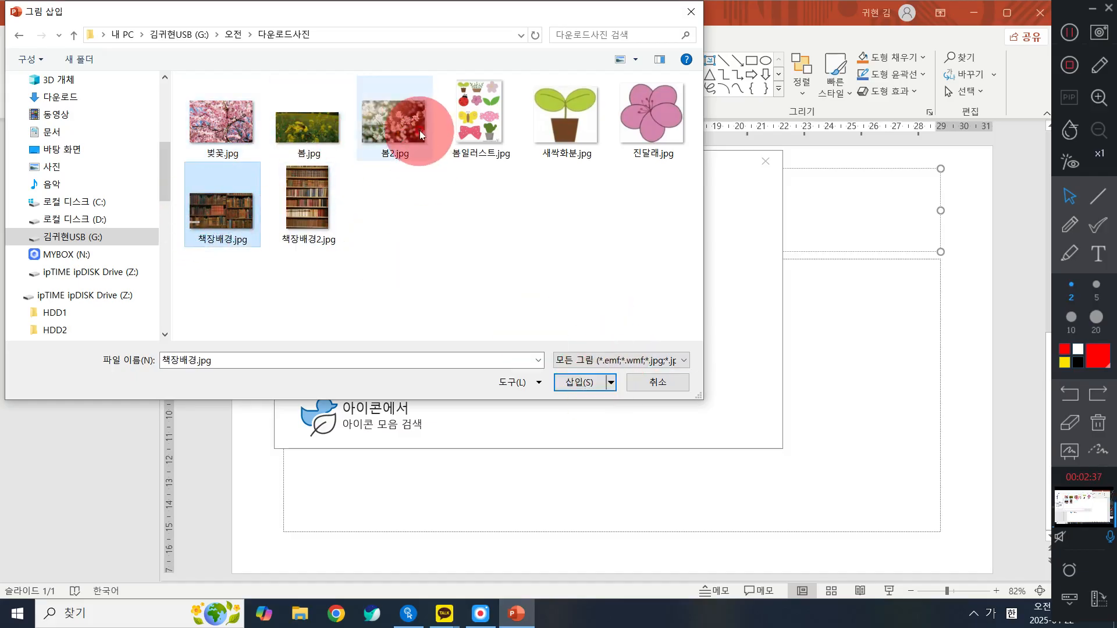
pyautogui.click(289, 139)
pyautogui.click(217, 205)
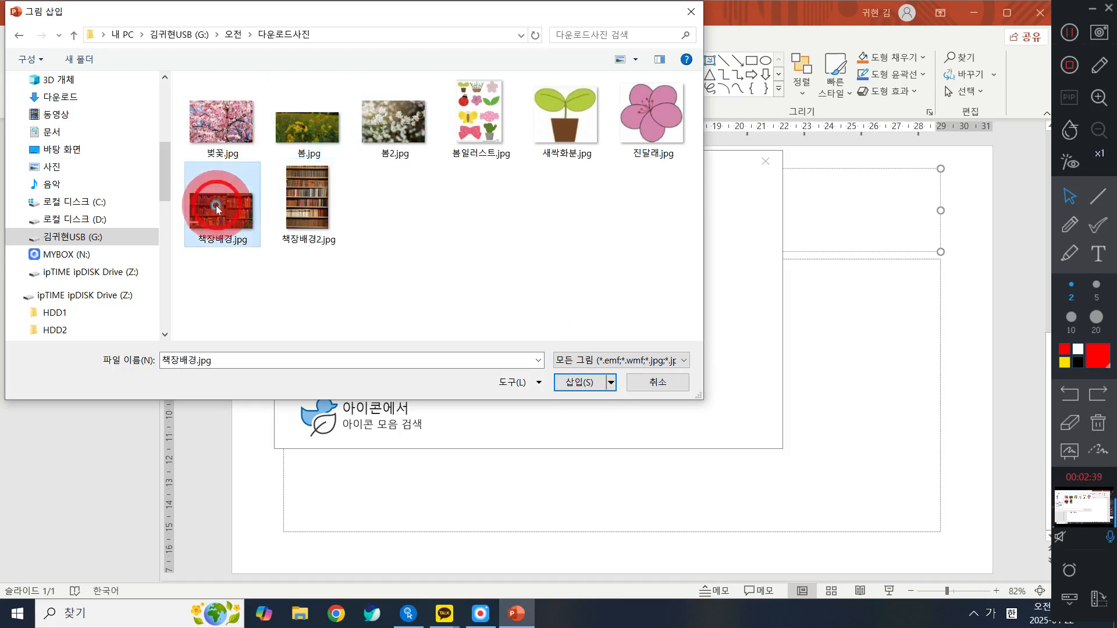
pyautogui.click(241, 137)
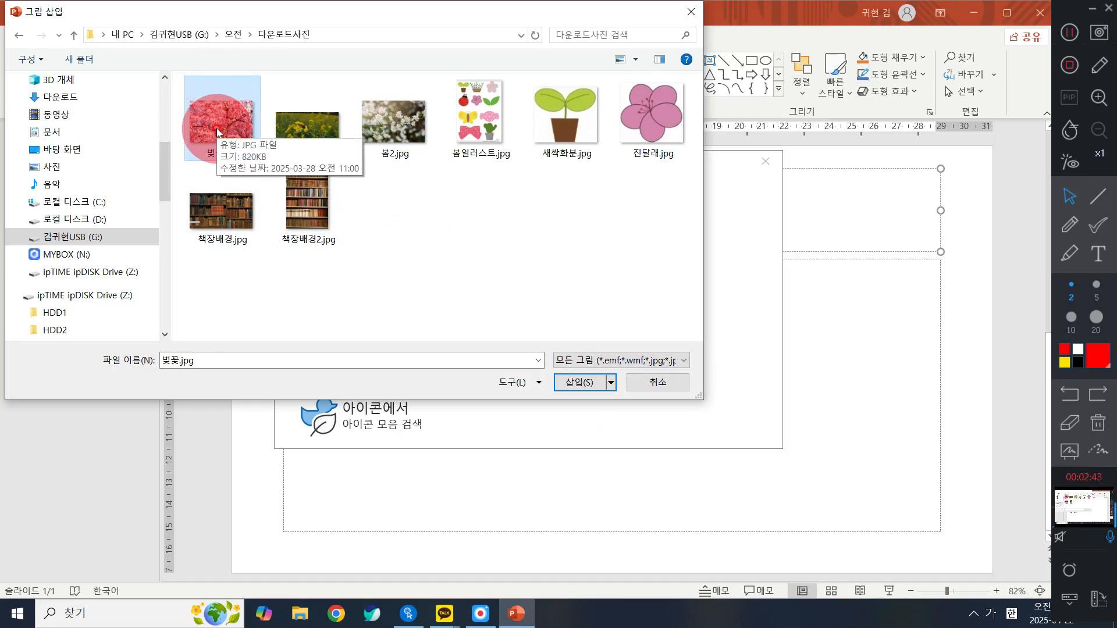
# - Show the picture files as extra large icons and insert 책장배경.jpg as the title box's fill
pyautogui.click(638, 62)
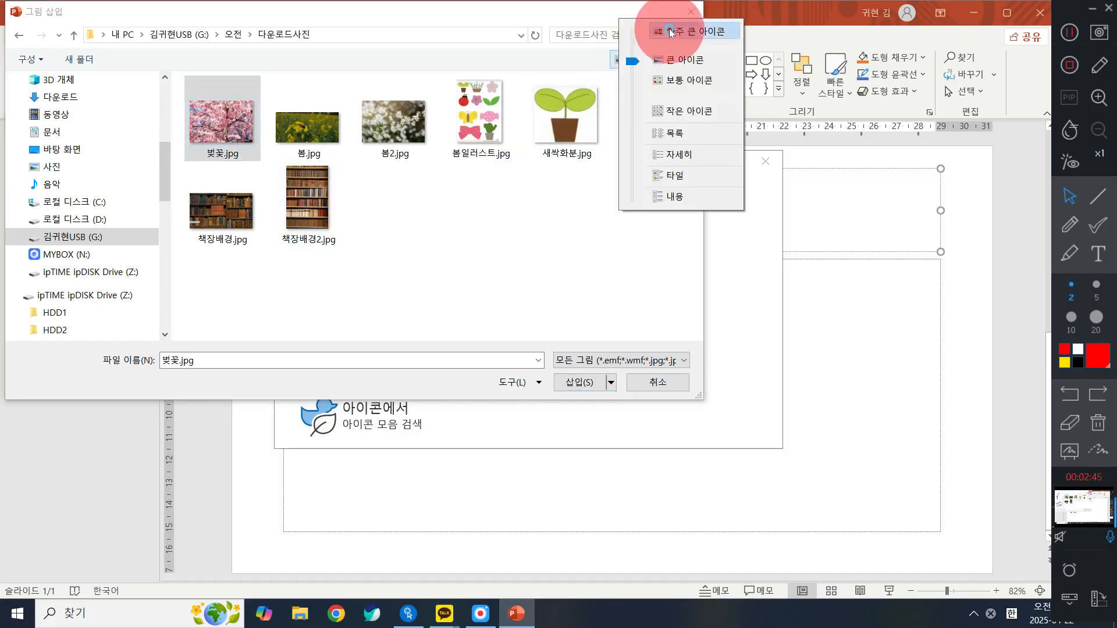
pyautogui.click(669, 27)
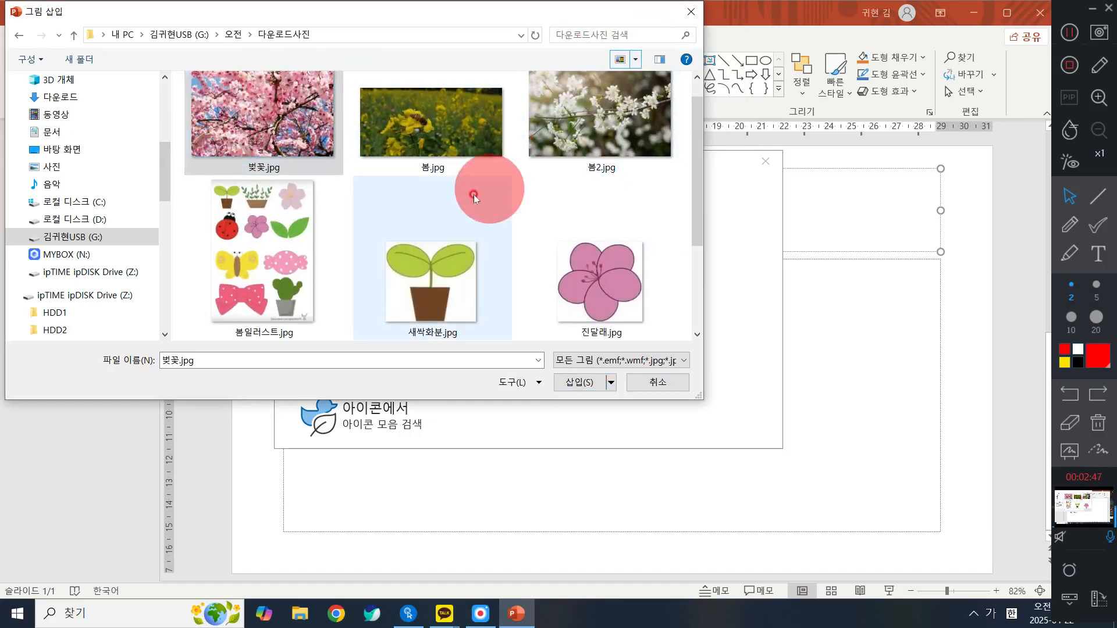
pyautogui.scroll(-2, 473, 194)
pyautogui.click(310, 270)
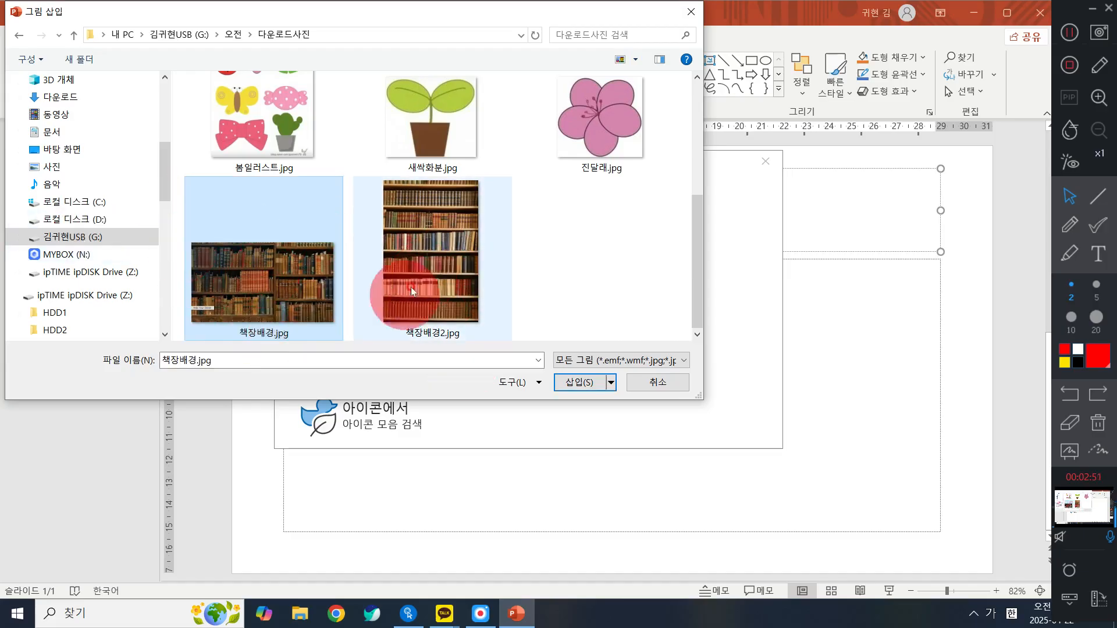
pyautogui.click(592, 385)
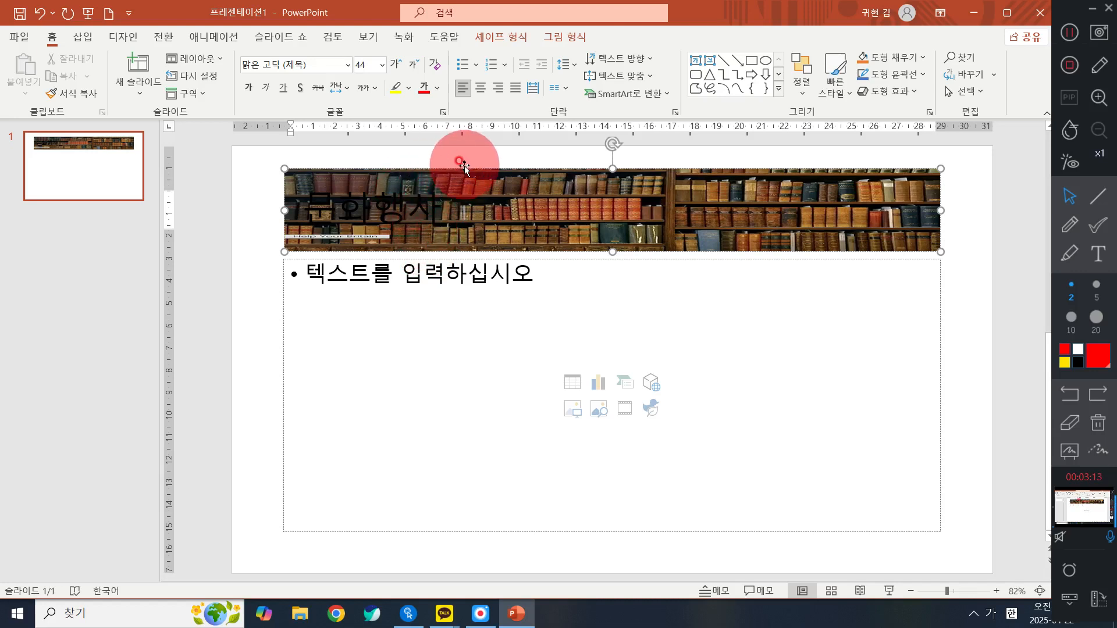
# - Select the whole title box and set its text to the a긴고딕4 font at size 48
pyautogui.click(346, 171)
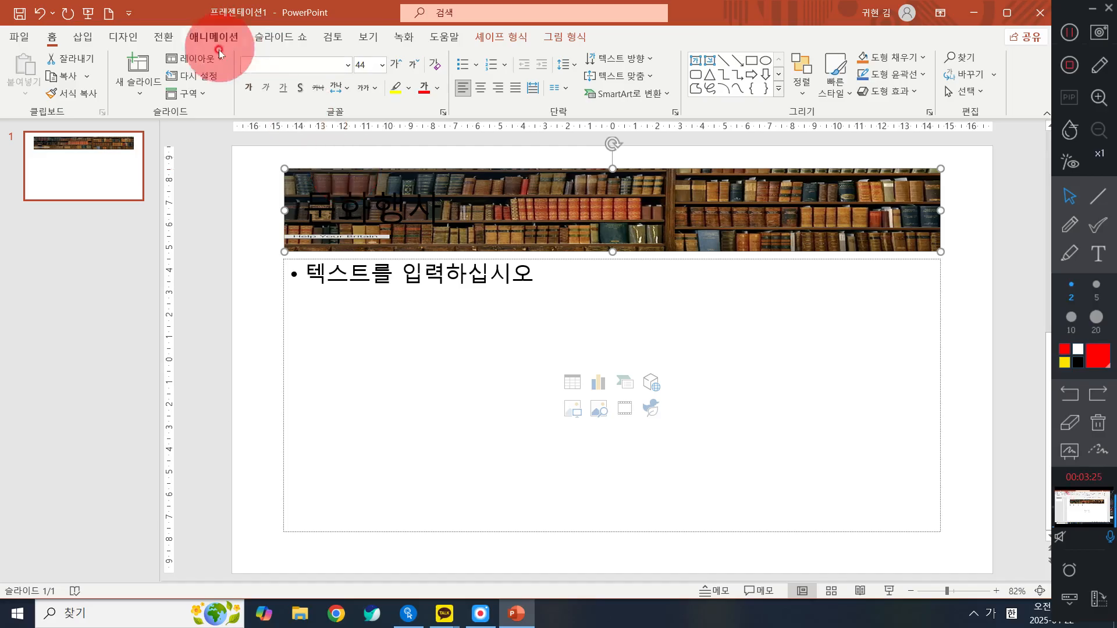
pyautogui.click(347, 66)
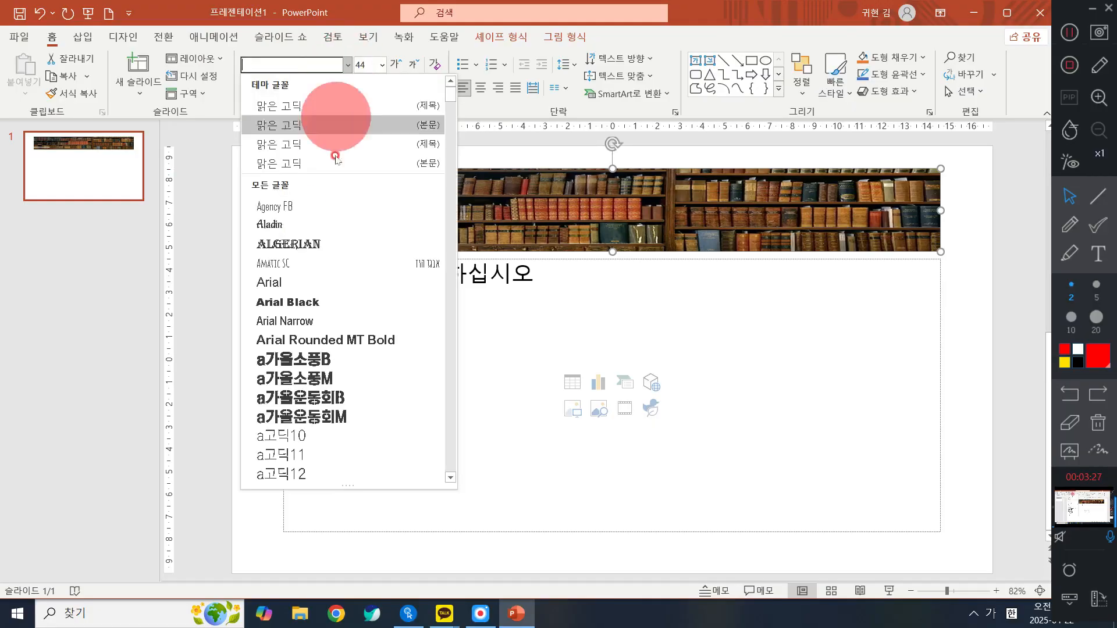
pyautogui.scroll(-7, 341, 401)
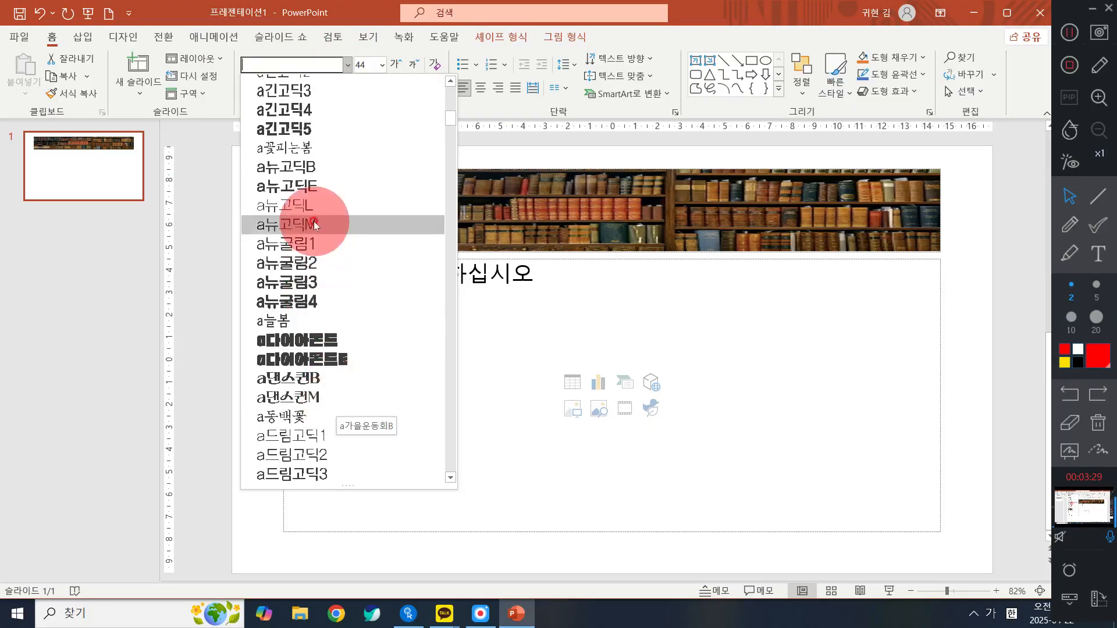
pyautogui.click(314, 110)
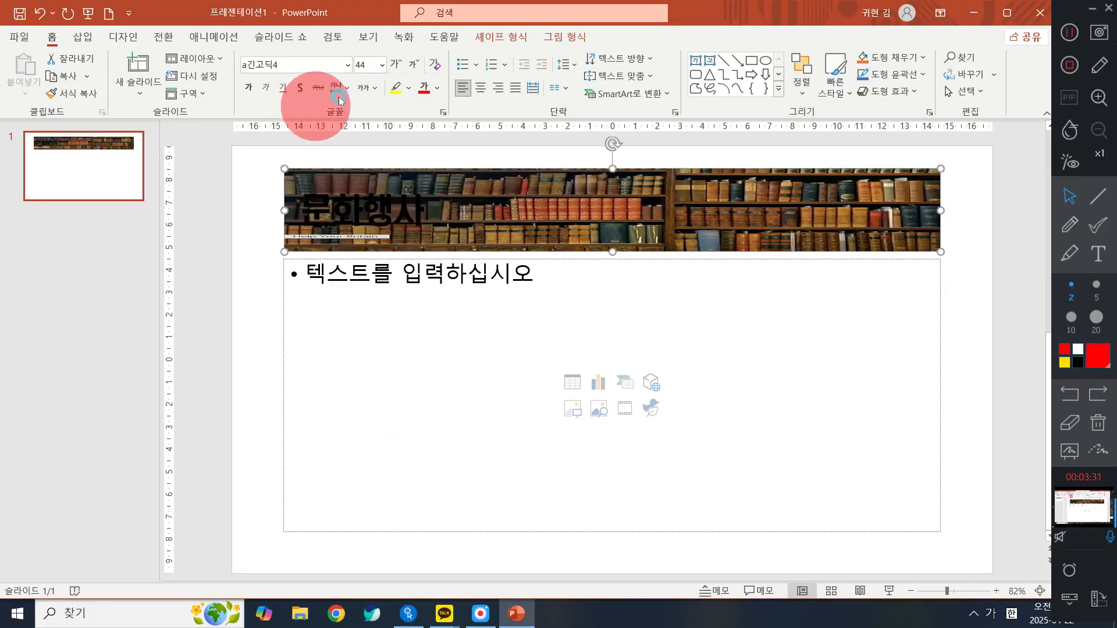
pyautogui.click(381, 64)
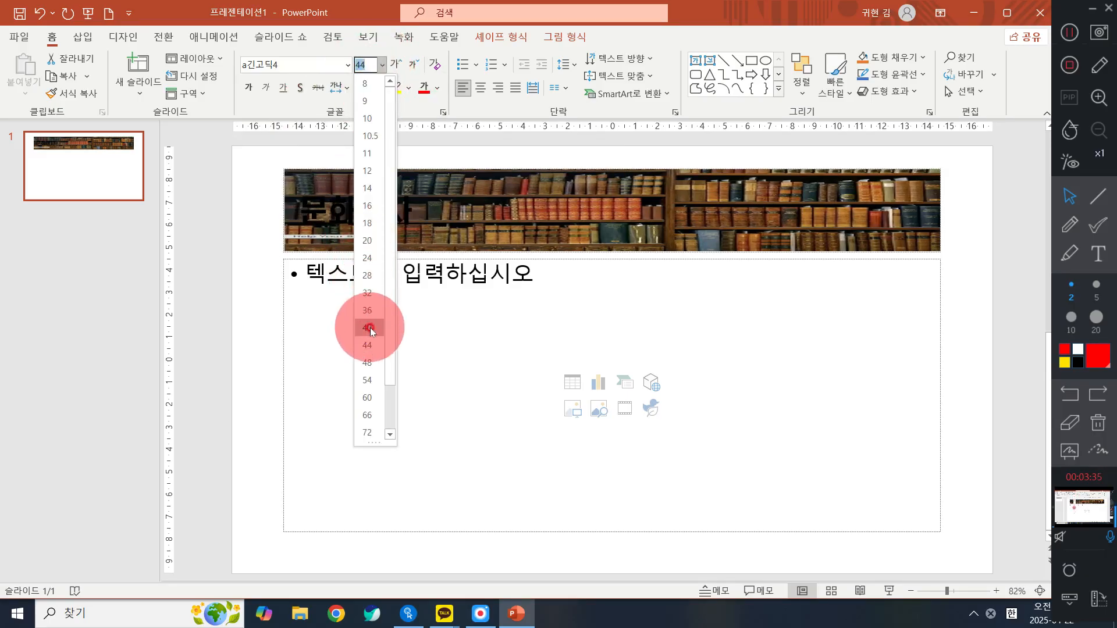
pyautogui.click(368, 363)
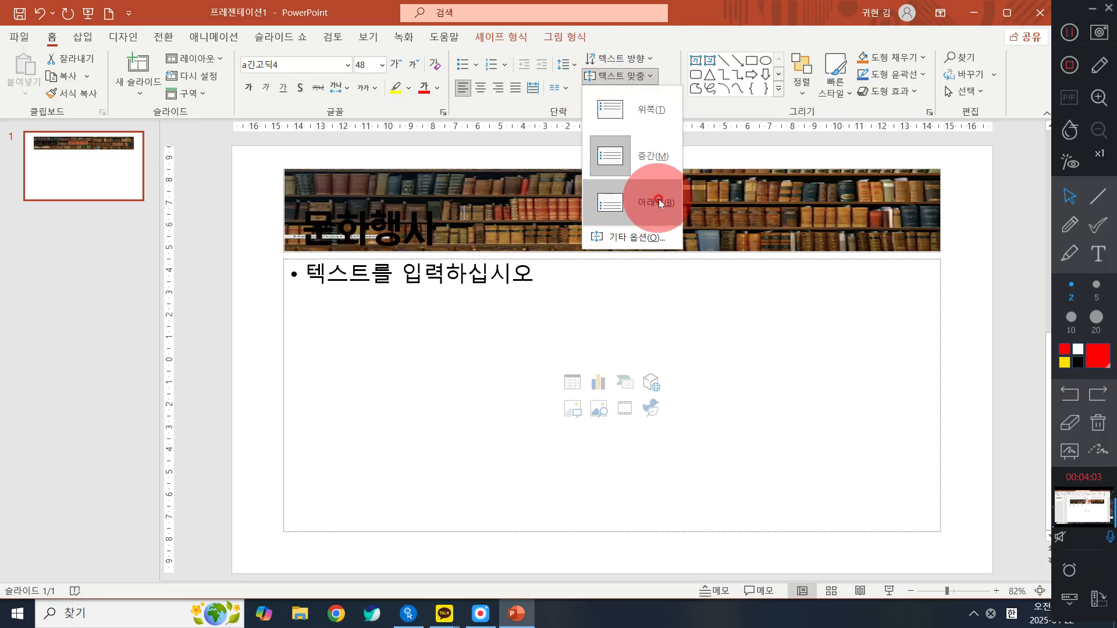
# - Align the title text vertically to the bottom of its box
pyautogui.click(659, 203)
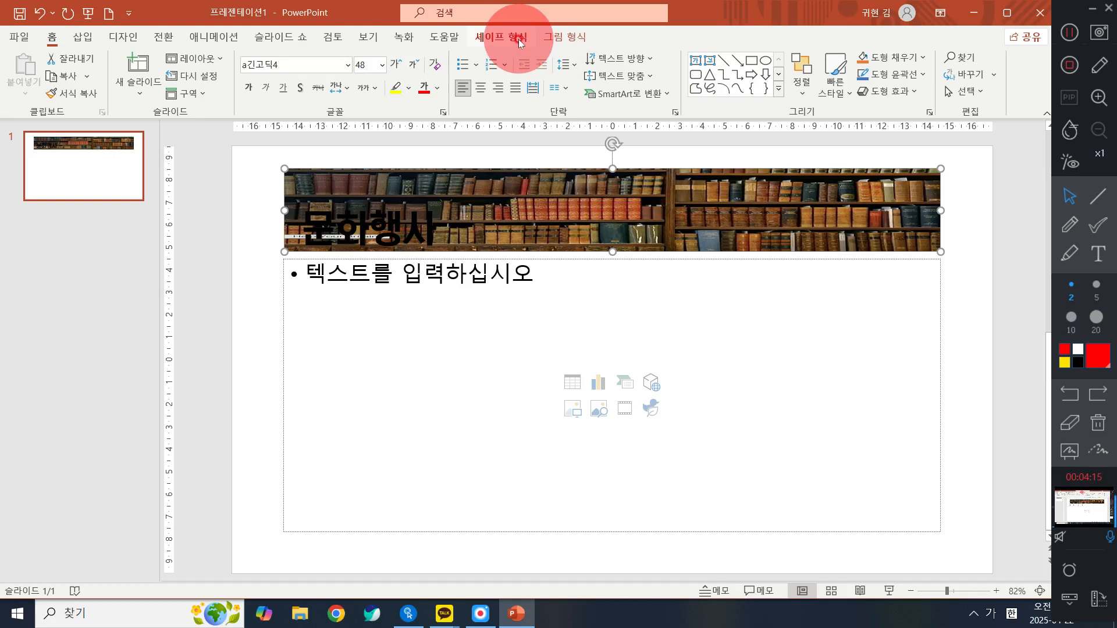
pyautogui.click(641, 77)
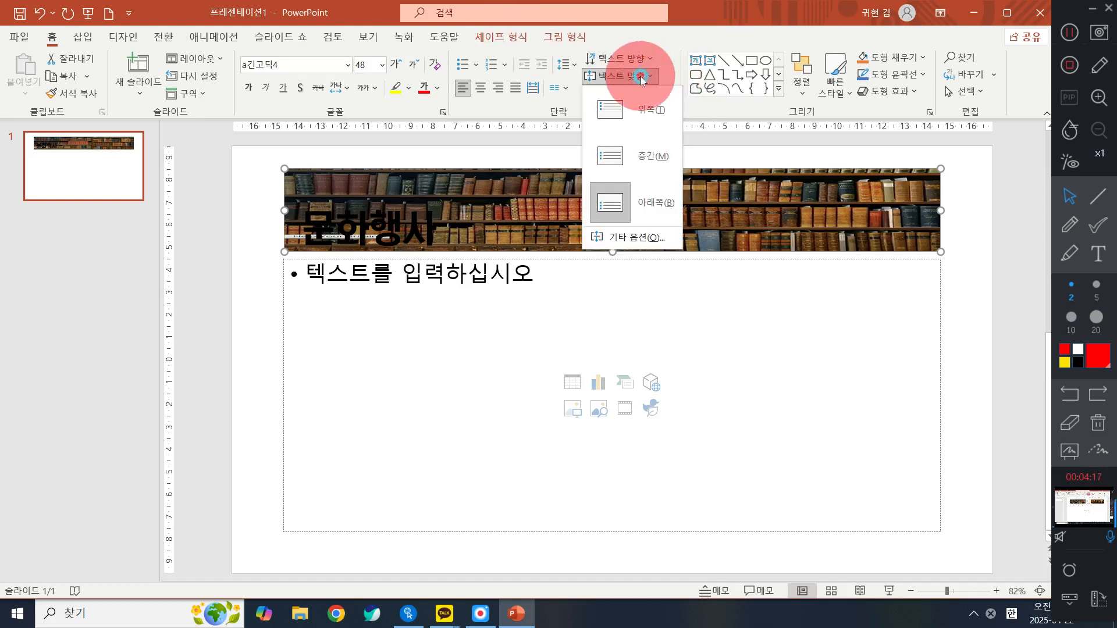
pyautogui.click(605, 198)
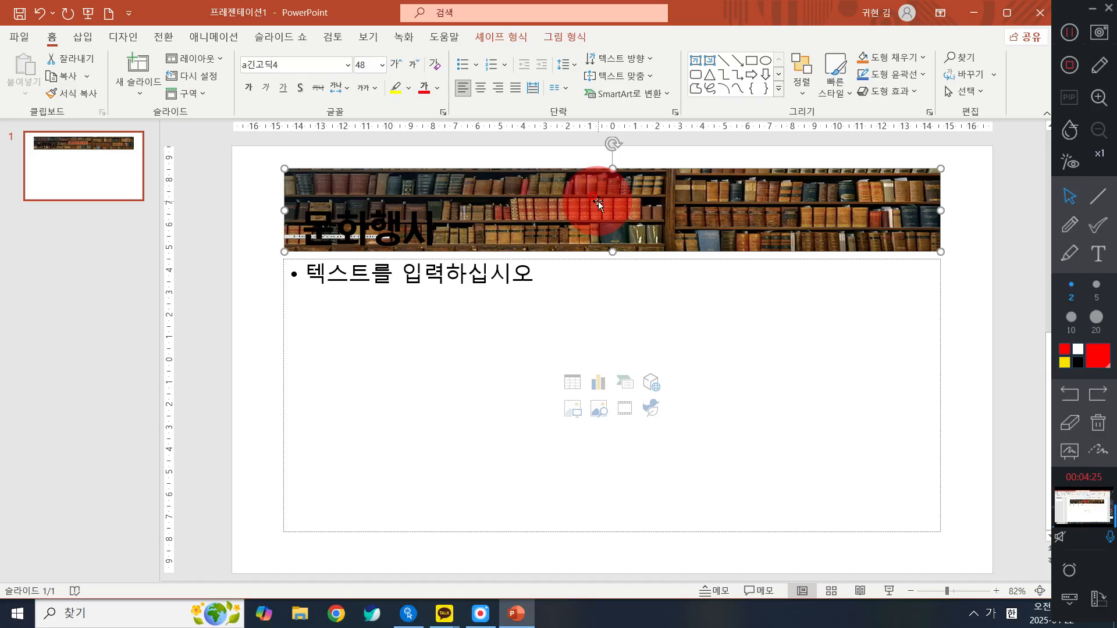
# - Set the title's text fill to white
pyautogui.click(515, 38)
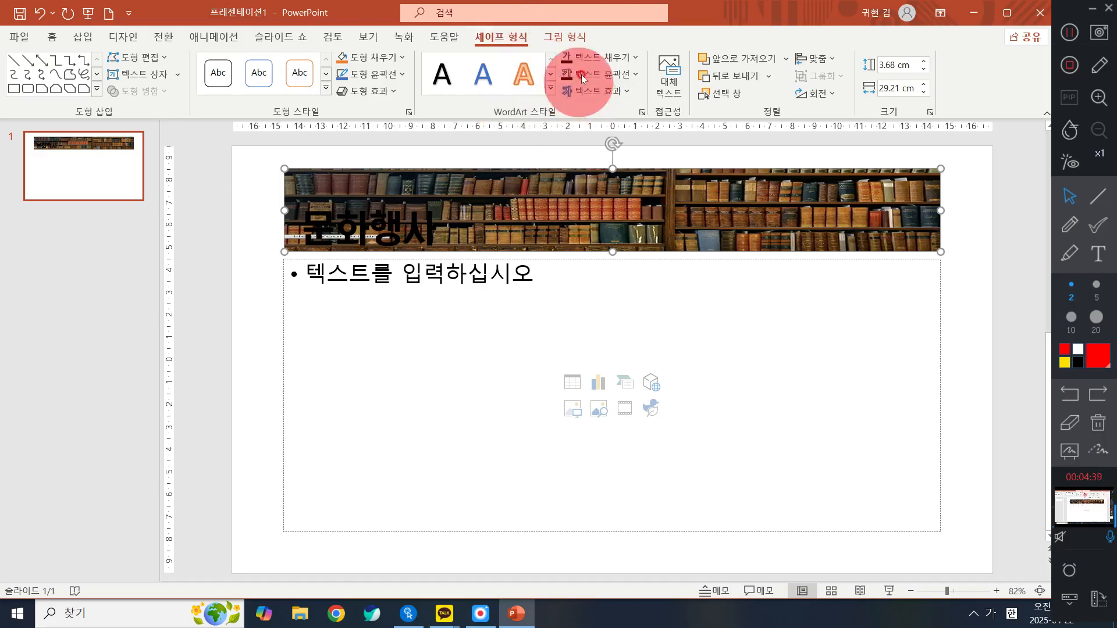
pyautogui.click(608, 60)
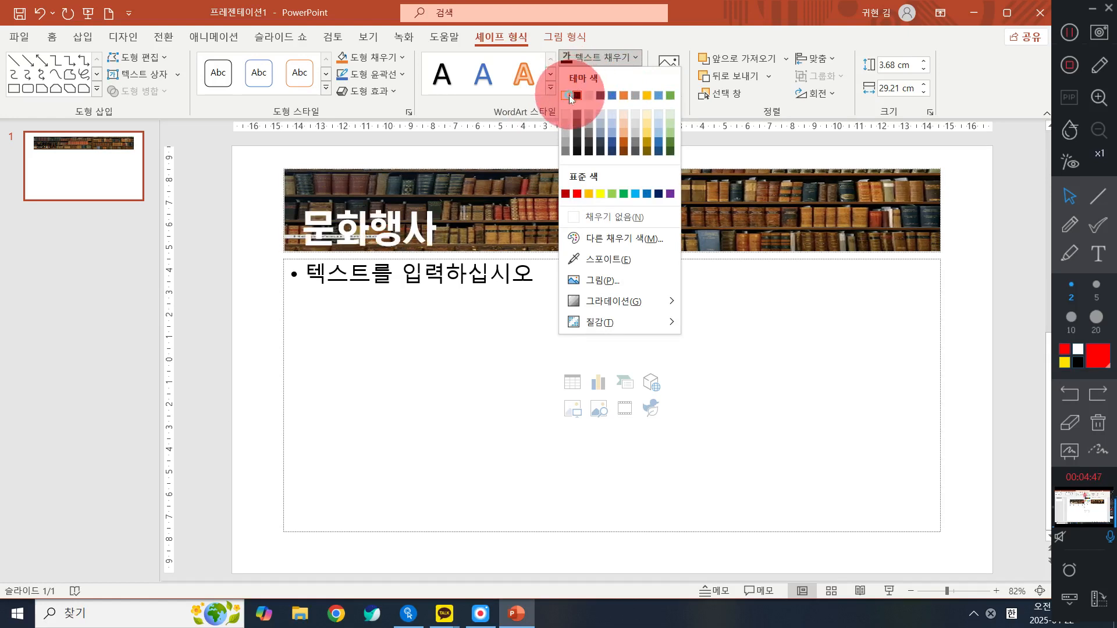
pyautogui.click(571, 97)
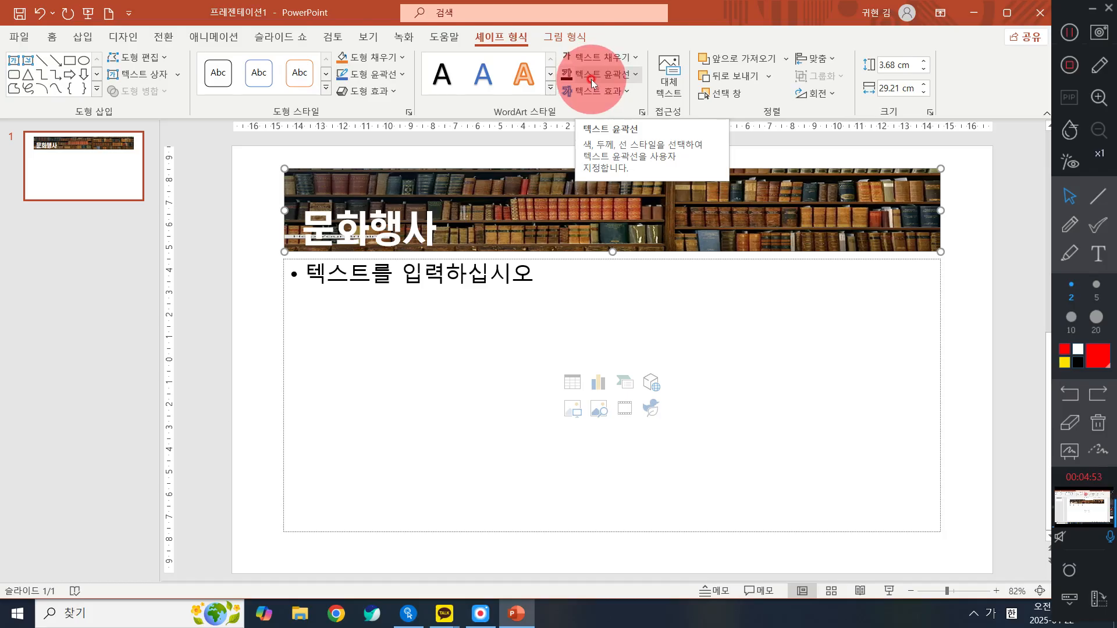
# - Give the title text a black outline with a thickness of 1½ pt
pyautogui.click(593, 83)
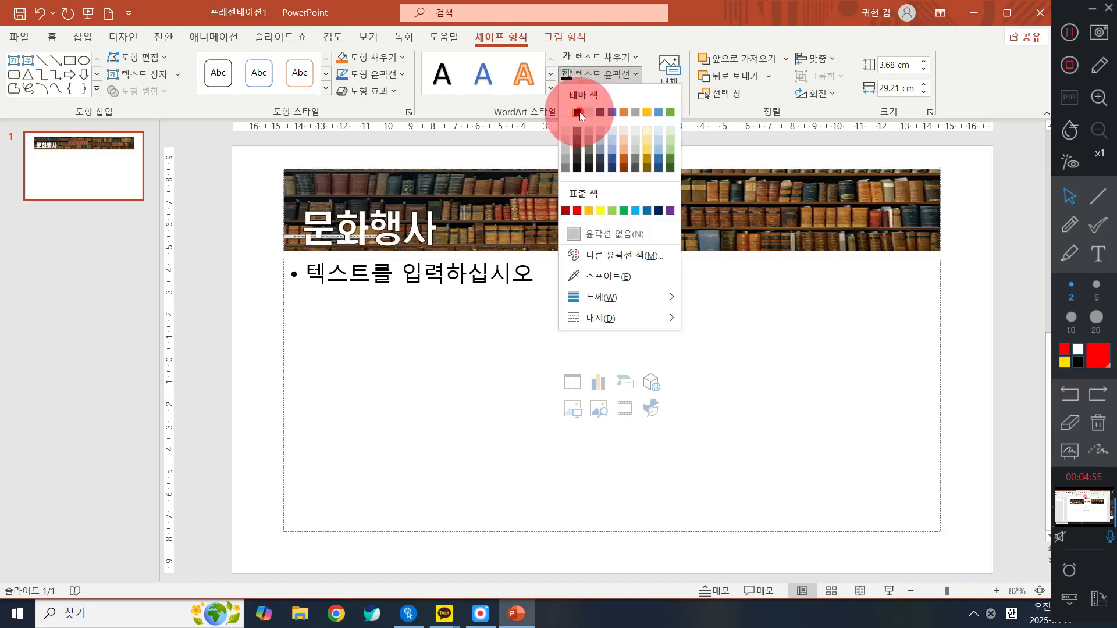
pyautogui.click(578, 113)
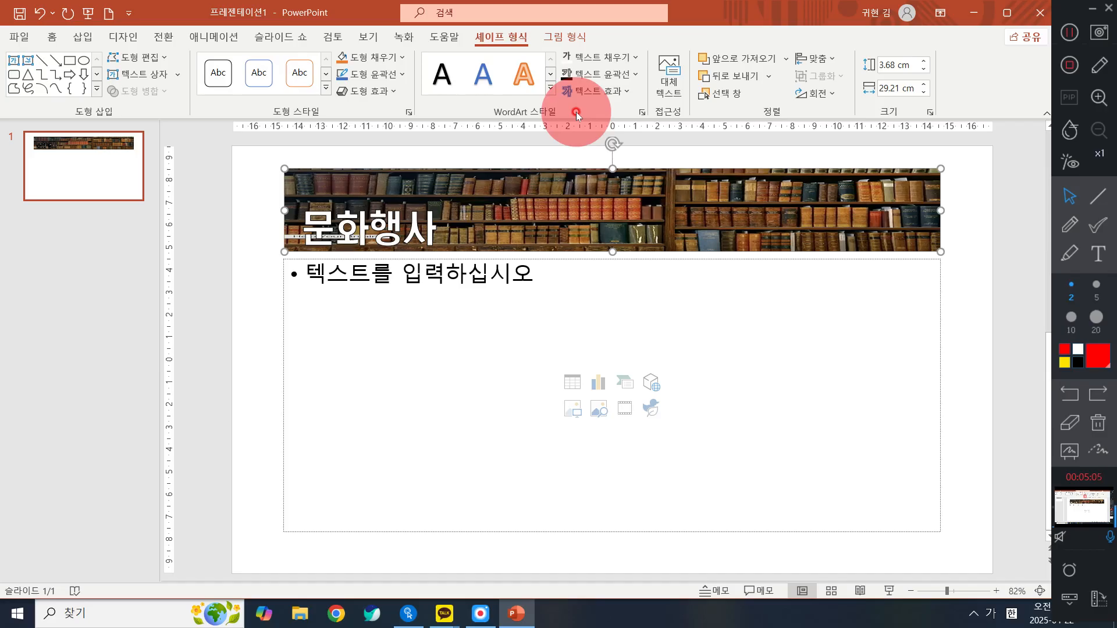
pyautogui.click(585, 79)
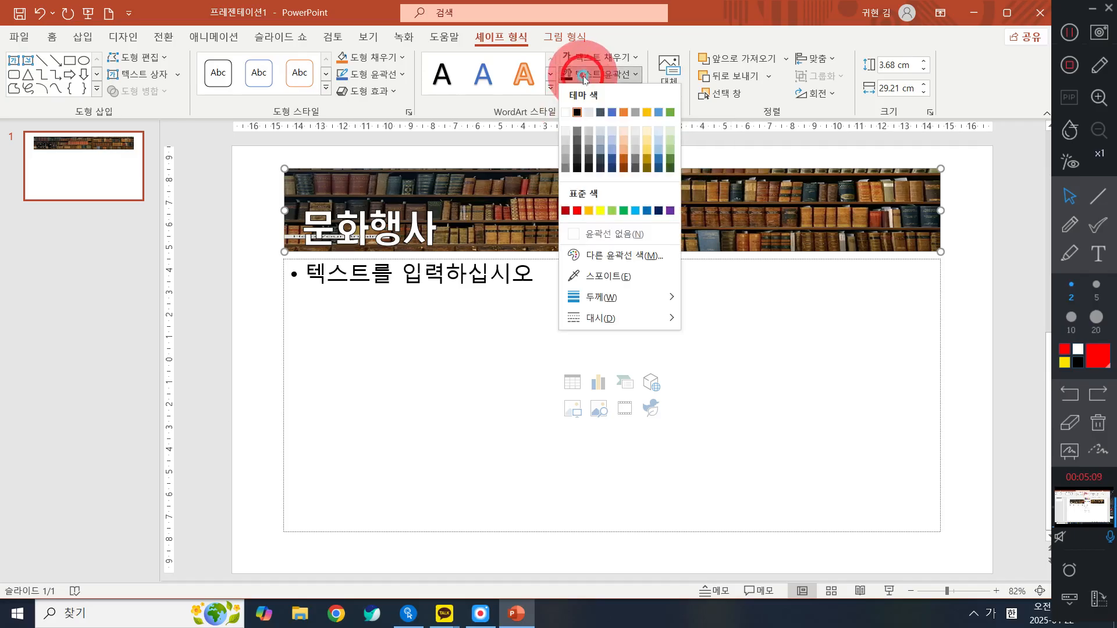
pyautogui.click(576, 115)
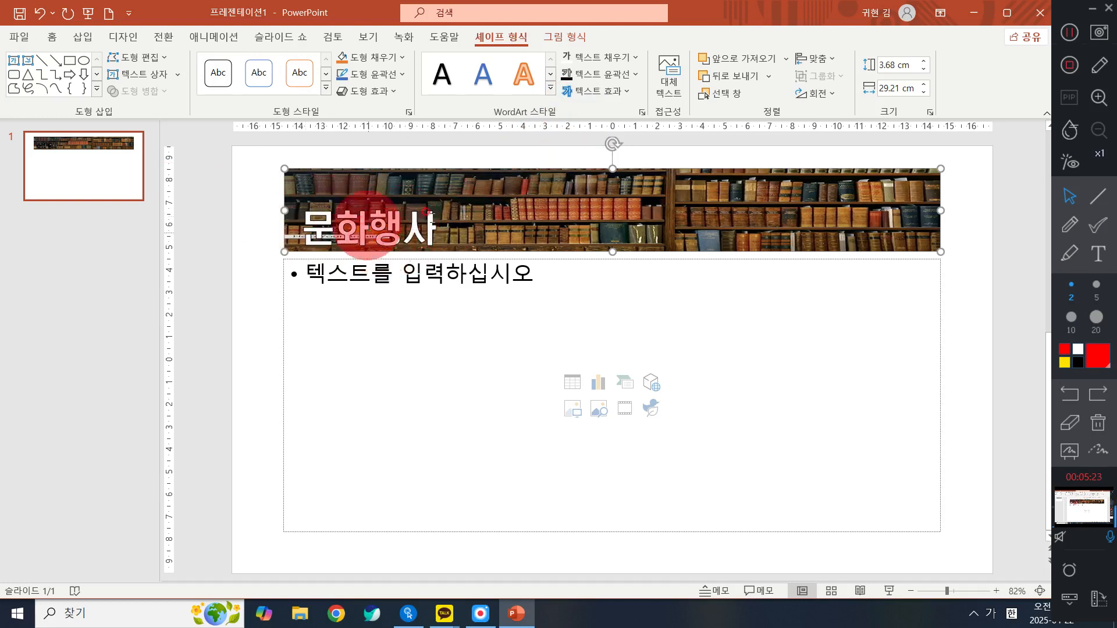
pyautogui.click(598, 75)
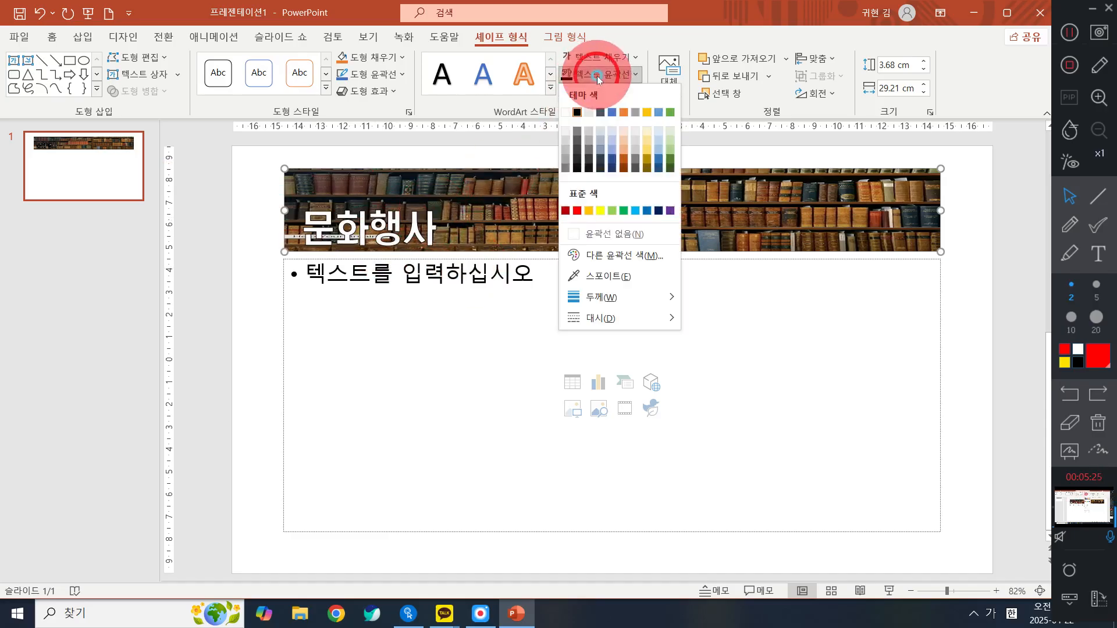
pyautogui.moveTo(639, 300)
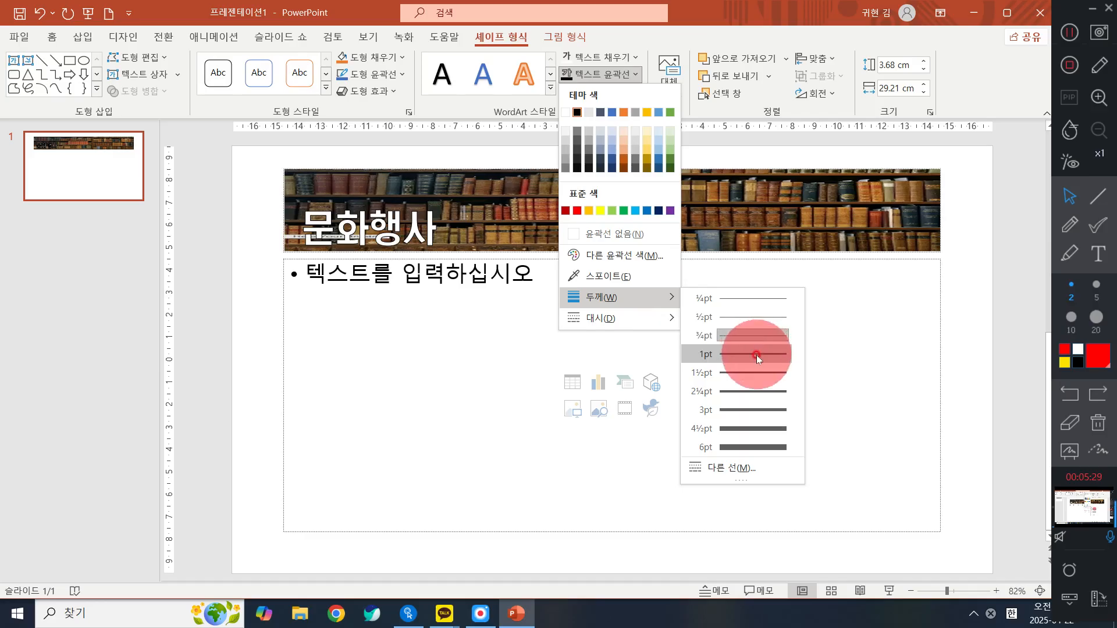
pyautogui.click(731, 377)
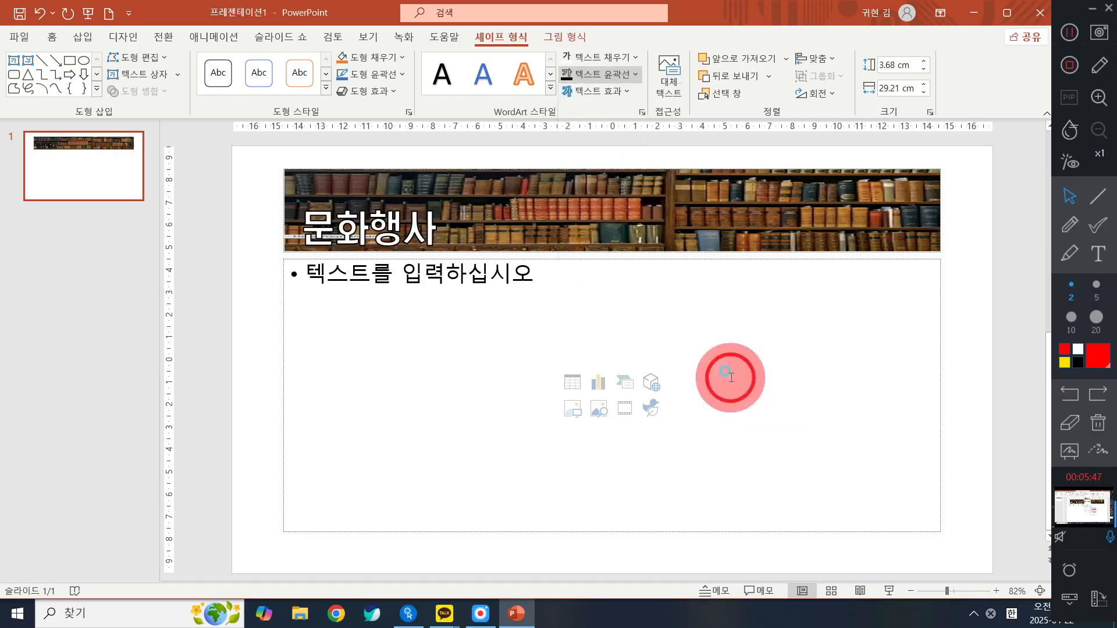
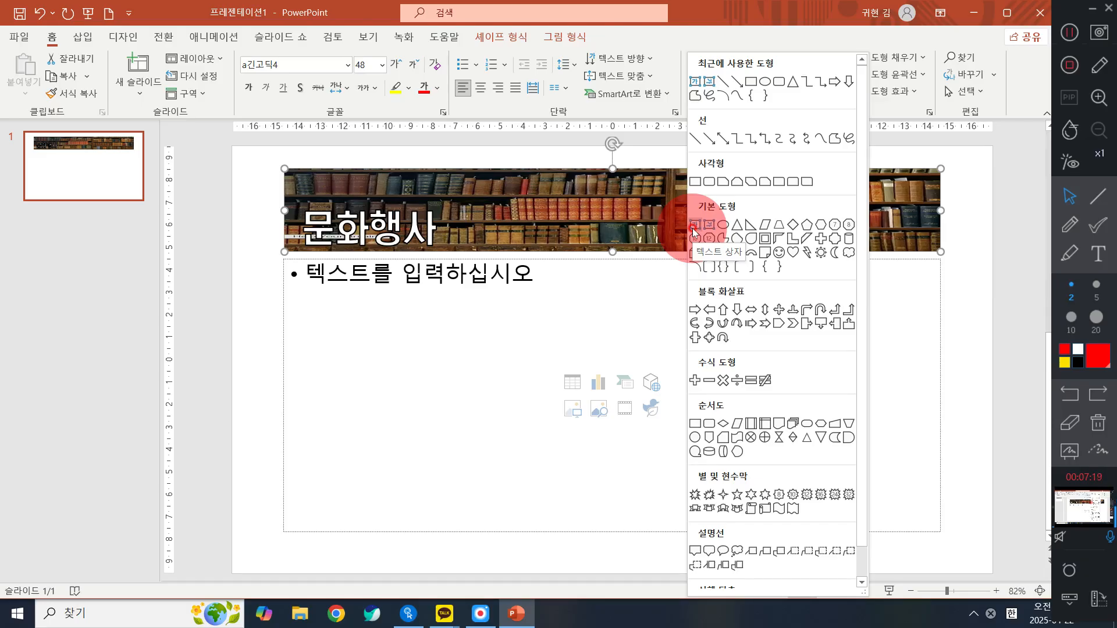
# - Draw a small text box at the slide's edge beside the title and enter 꼭 가봐야할 in it
pyautogui.click(693, 232)
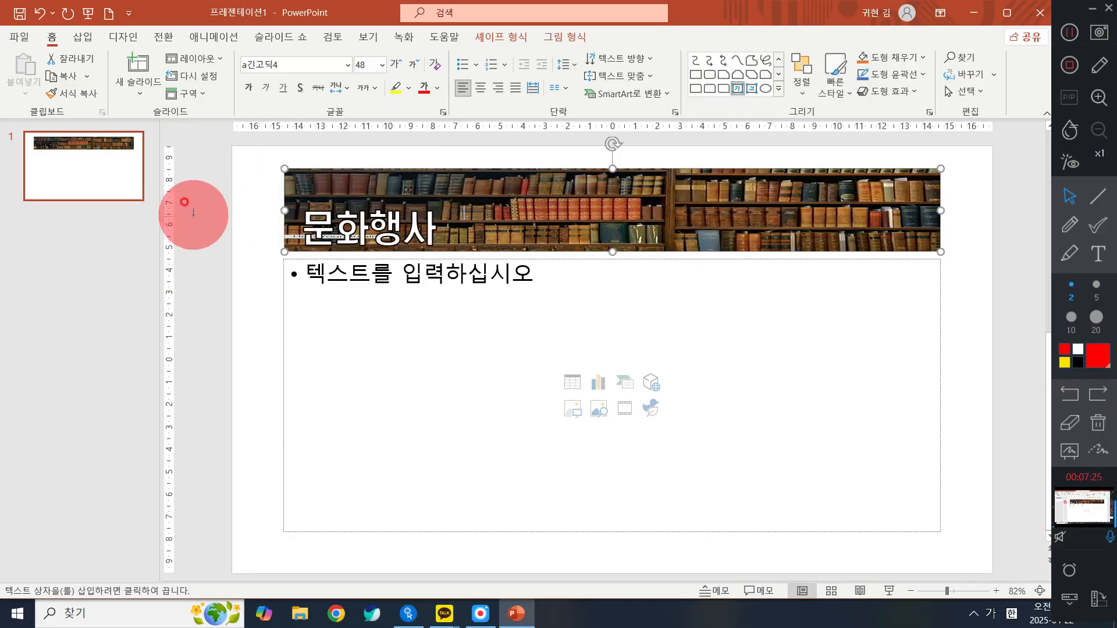
pyautogui.moveTo(195, 218); pyautogui.dragTo(279, 248)
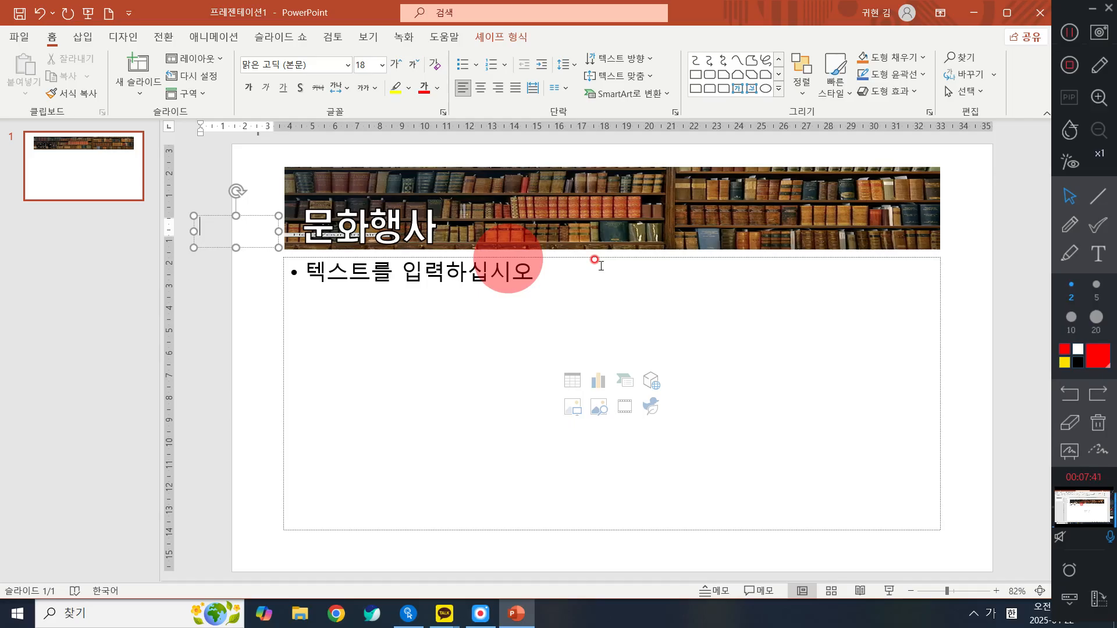
pyautogui.write('꼭 갑')
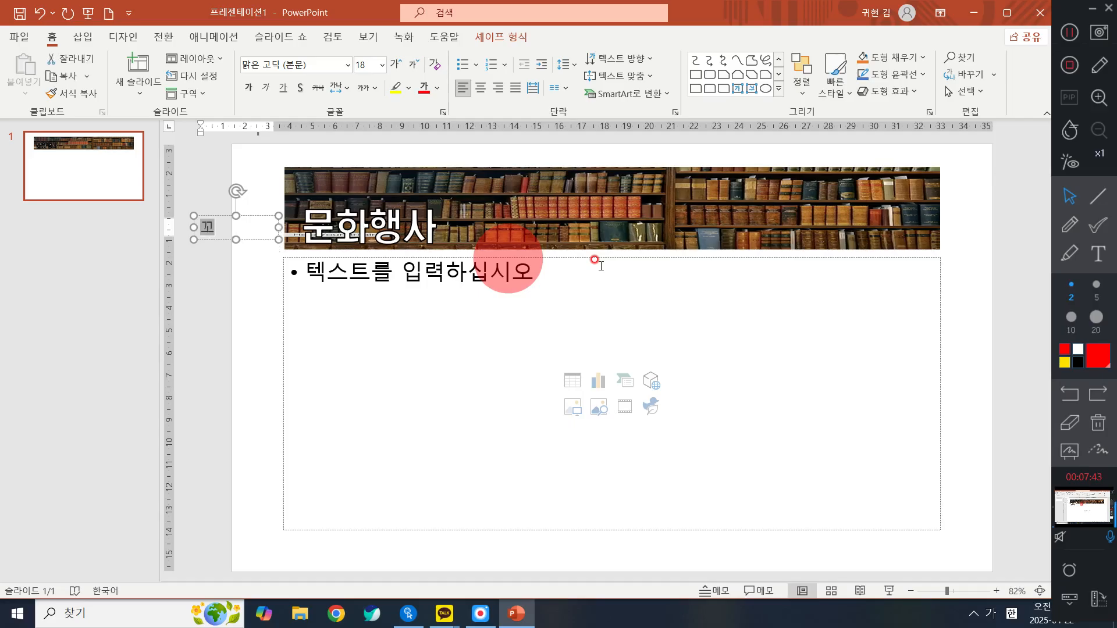
pyautogui.write('봐야 할')
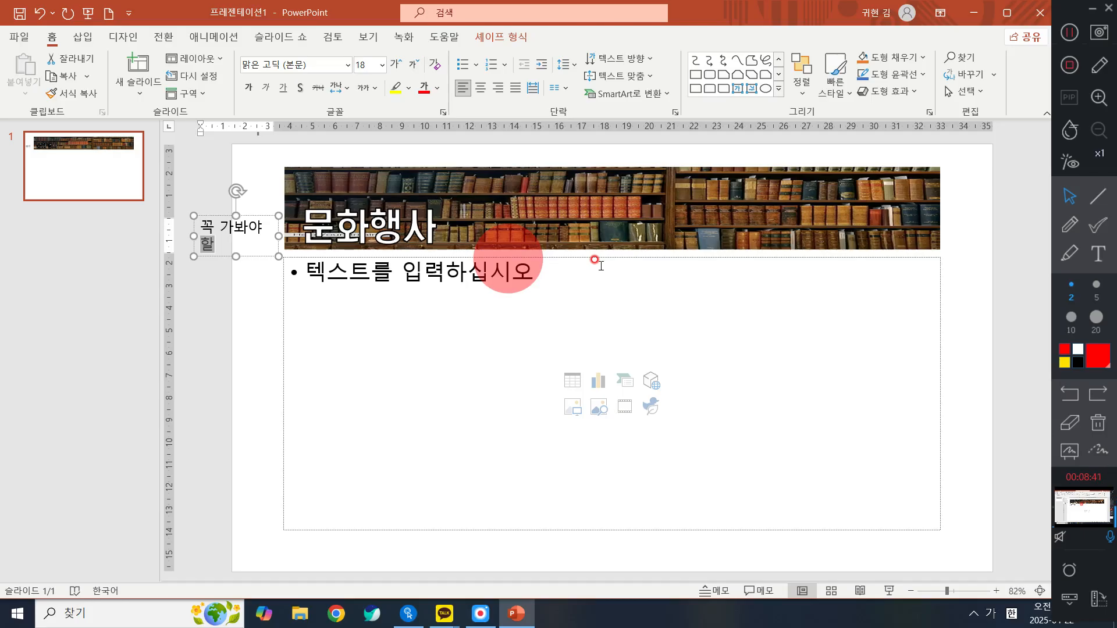
# - Select the whole 꼭 가봐야할 text box and set its text to the a긴고딕4 font at size 18
pyautogui.click(258, 216)
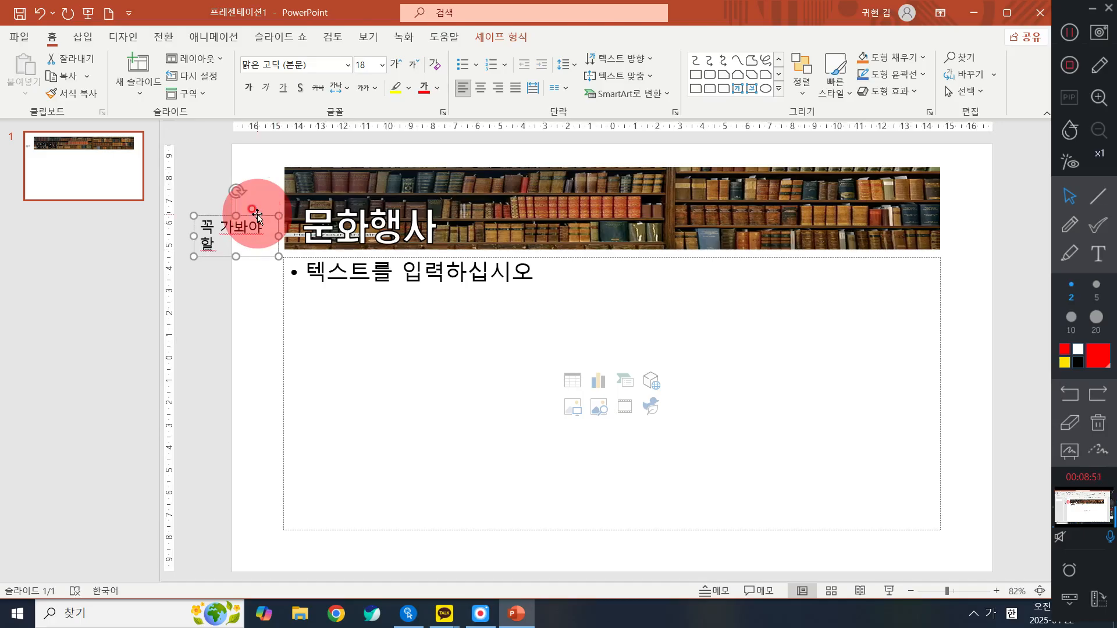
pyautogui.click(347, 66)
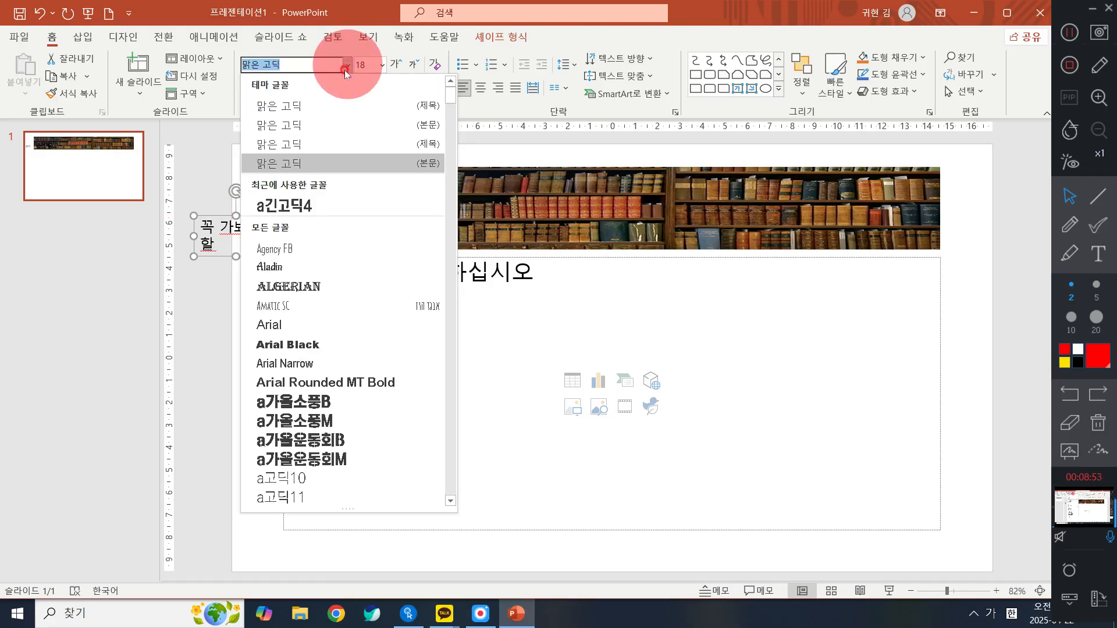
pyautogui.click(321, 202)
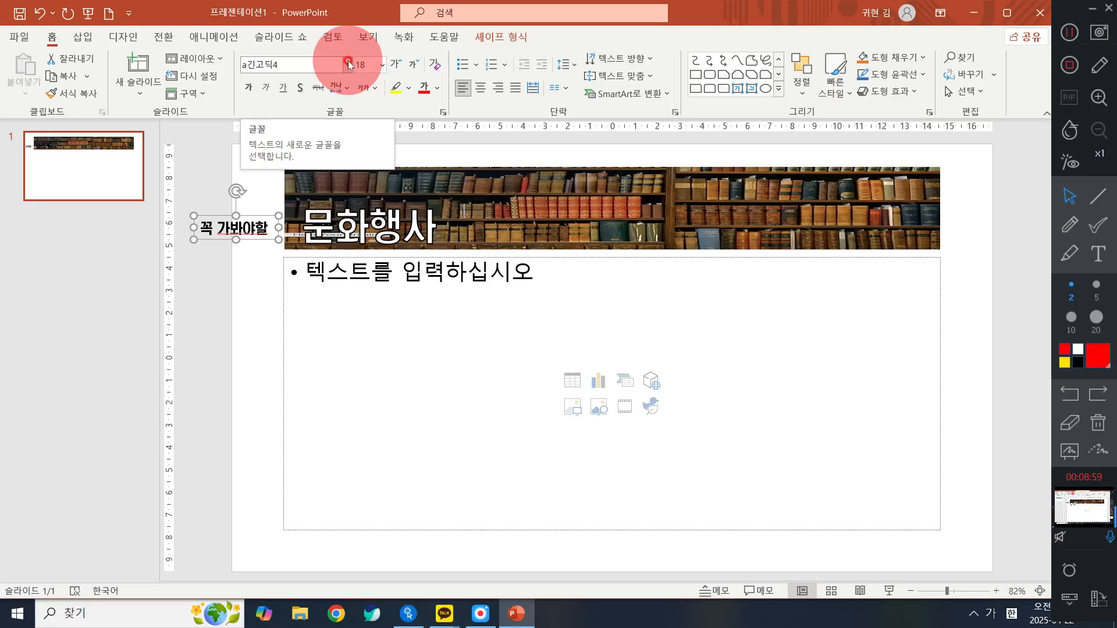
pyautogui.click(381, 65)
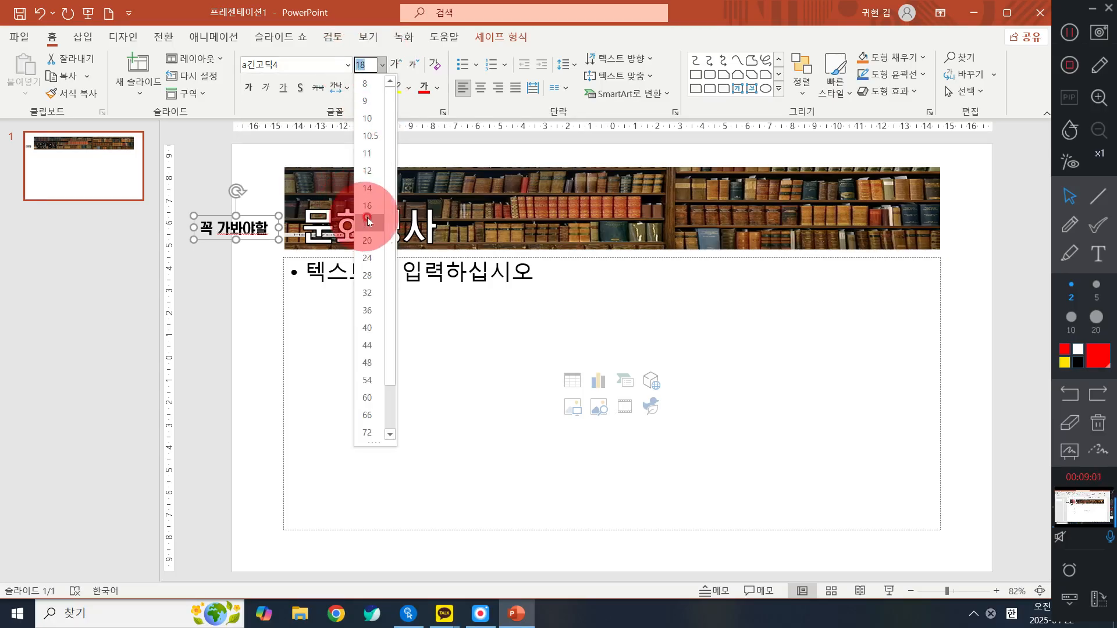
pyautogui.click(367, 221)
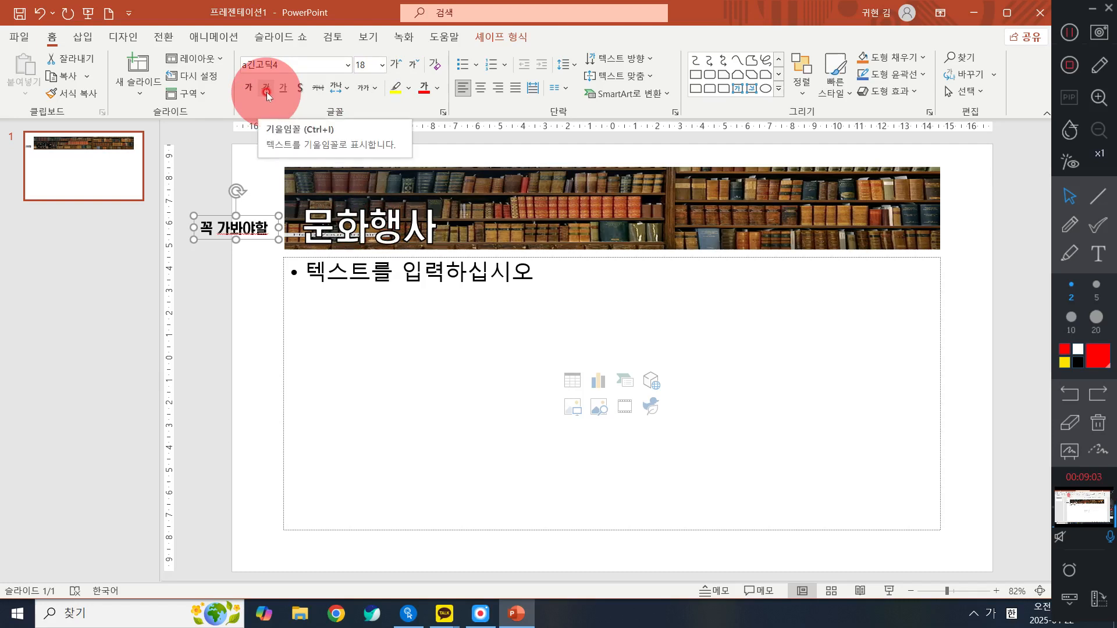
# - Resize the 꼭 가봐야할 text box so its text fits on one line and move it onto the banner just above 문화행사
pyautogui.moveTo(279, 225); pyautogui.dragTo(265, 218)
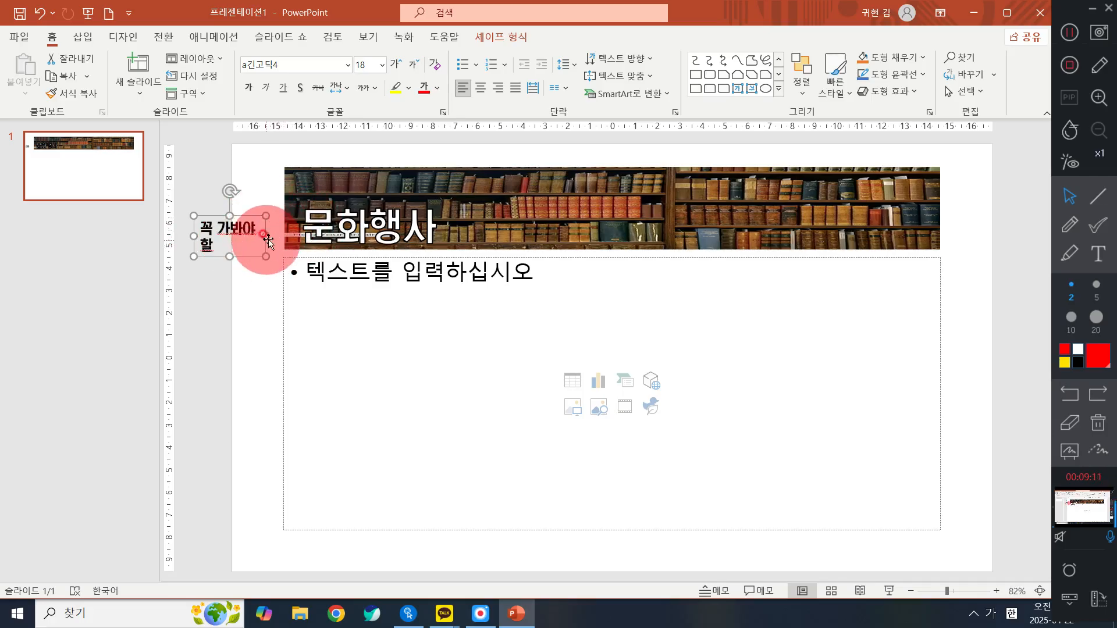
pyautogui.moveTo(266, 235)
pyautogui.mouseDown()
pyautogui.moveTo(265, 224)
pyautogui.moveTo(284, 227)
pyautogui.mouseUp()
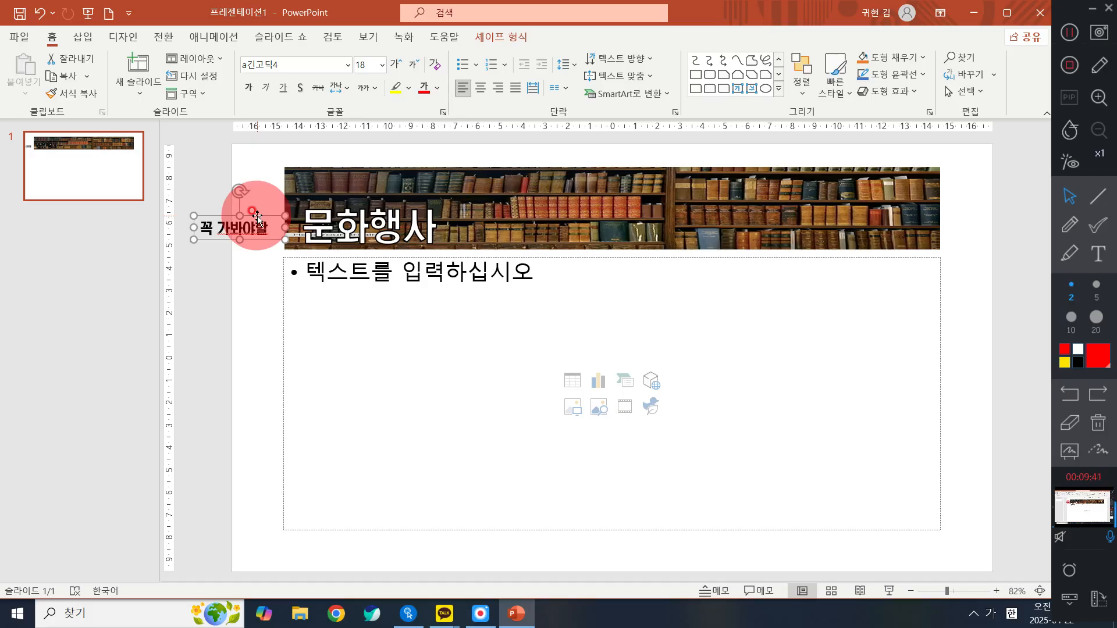
pyautogui.moveTo(285, 227)
pyautogui.mouseDown()
pyautogui.moveTo(269, 228)
pyautogui.moveTo(289, 236)
pyautogui.mouseUp()
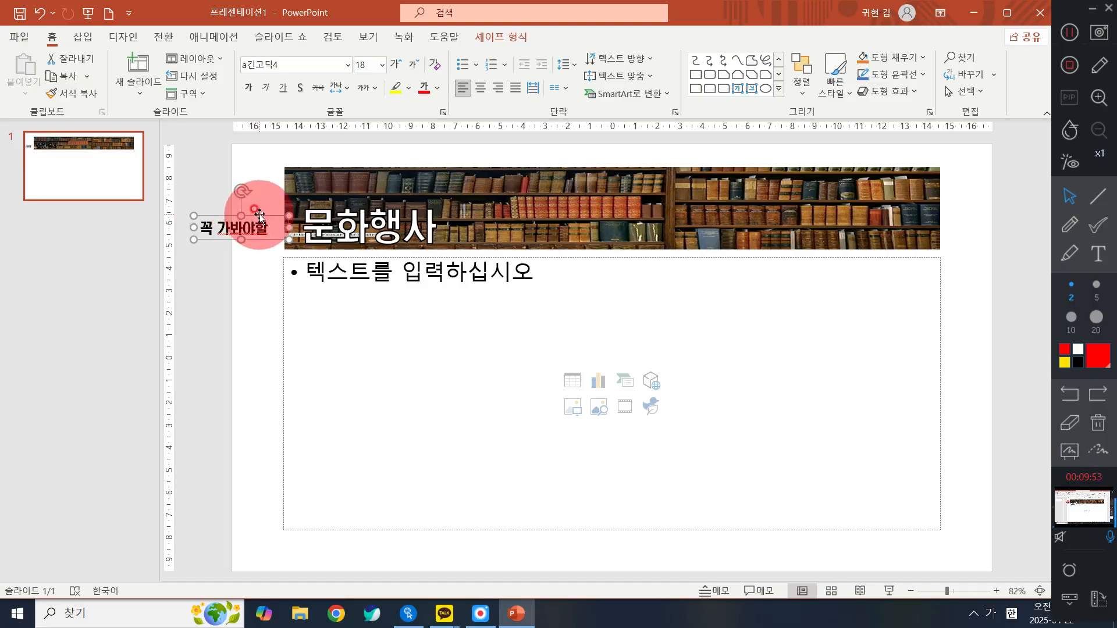
pyautogui.moveTo(260, 217); pyautogui.dragTo(371, 181)
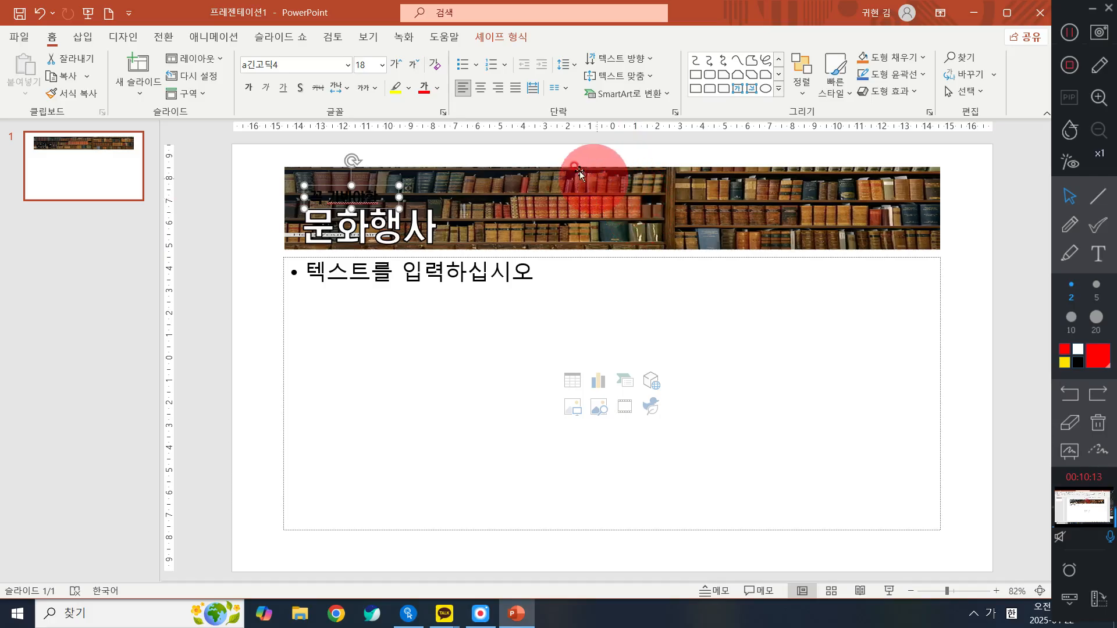
# - Set the text fill of 꼭 가봐야할 to white
pyautogui.click(438, 92)
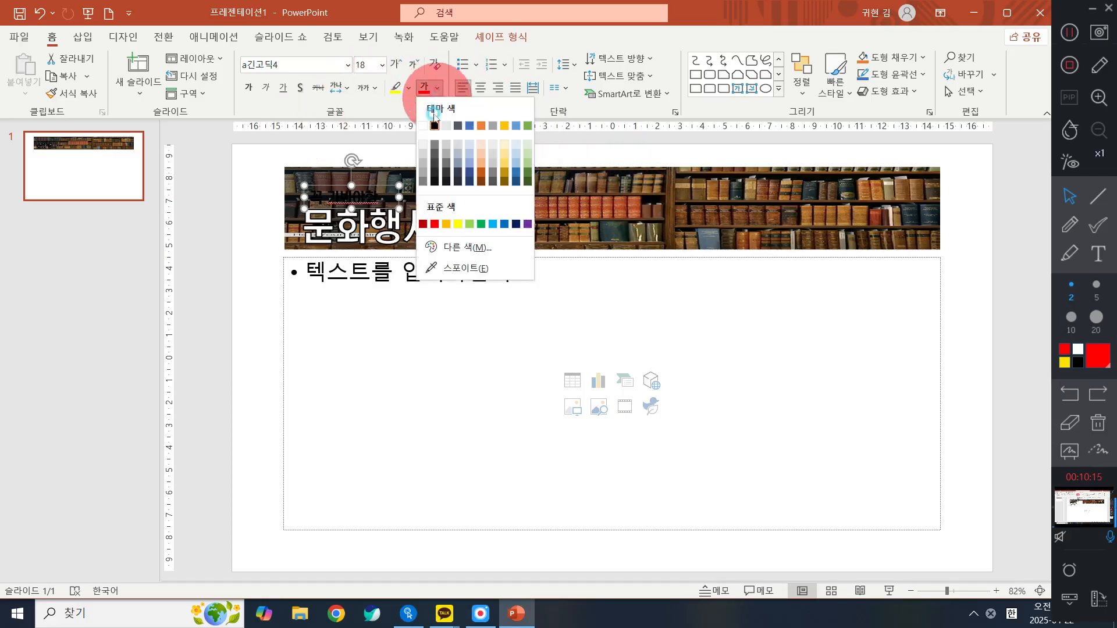
pyautogui.click(423, 127)
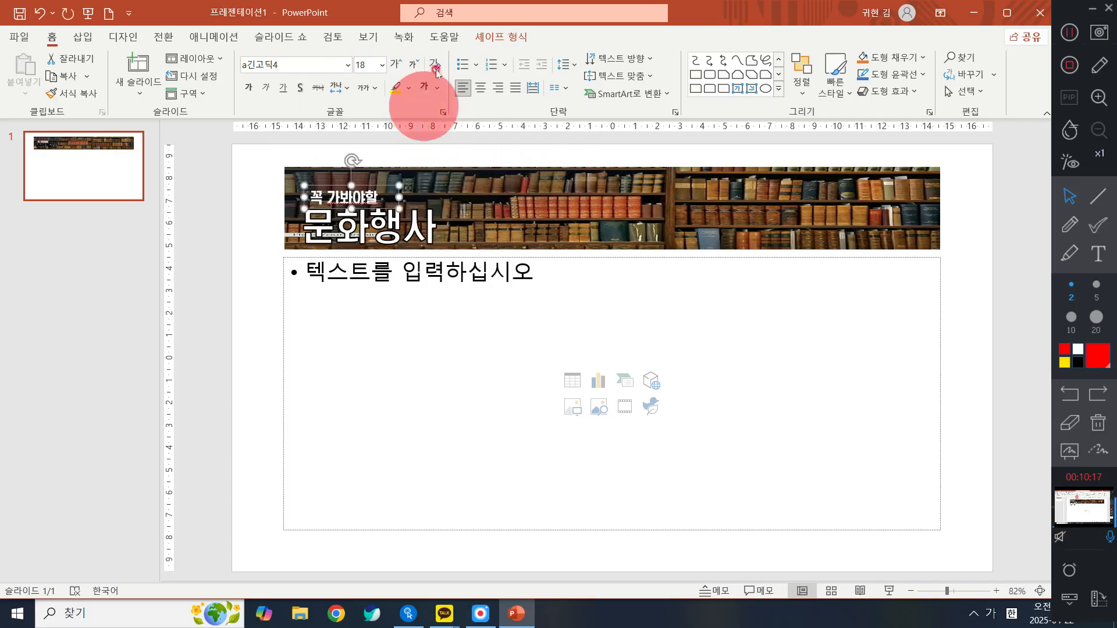
pyautogui.click(503, 38)
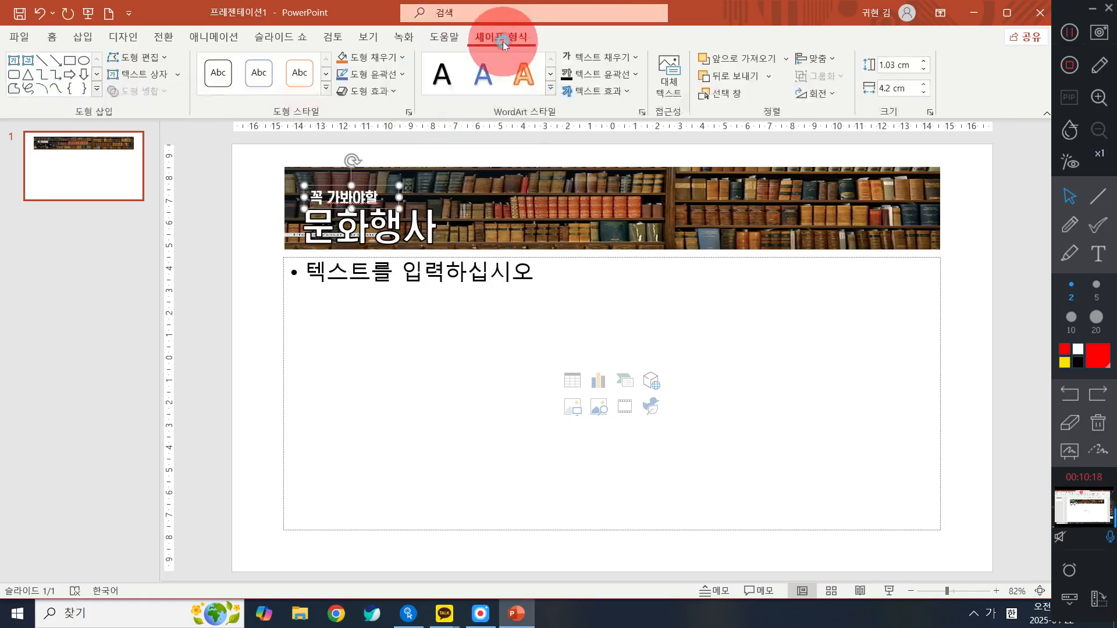
pyautogui.click(603, 58)
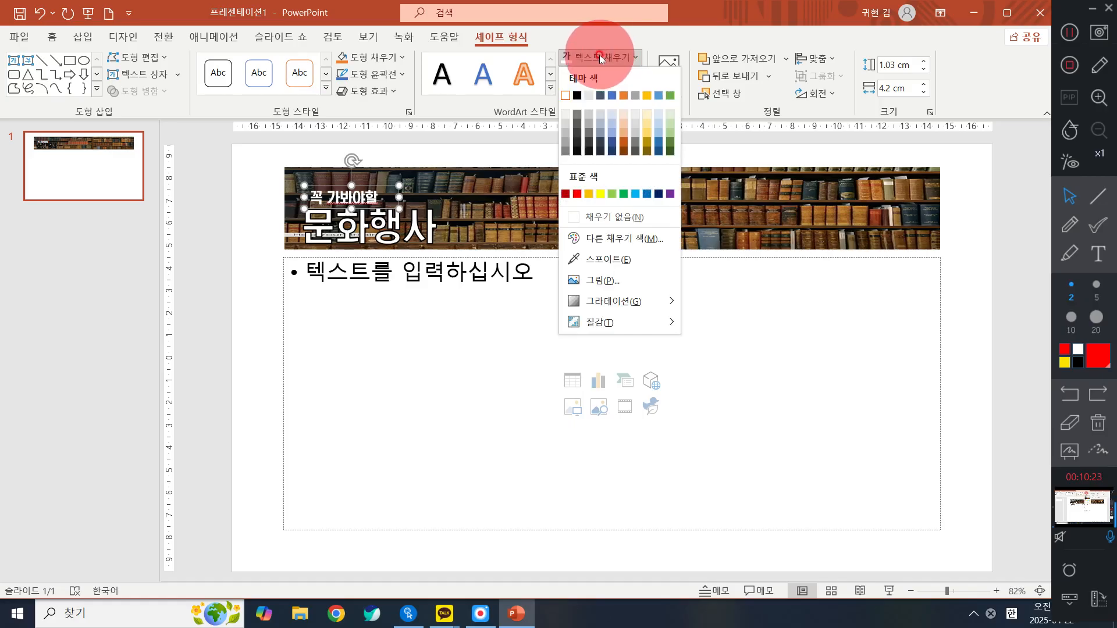
pyautogui.click(564, 96)
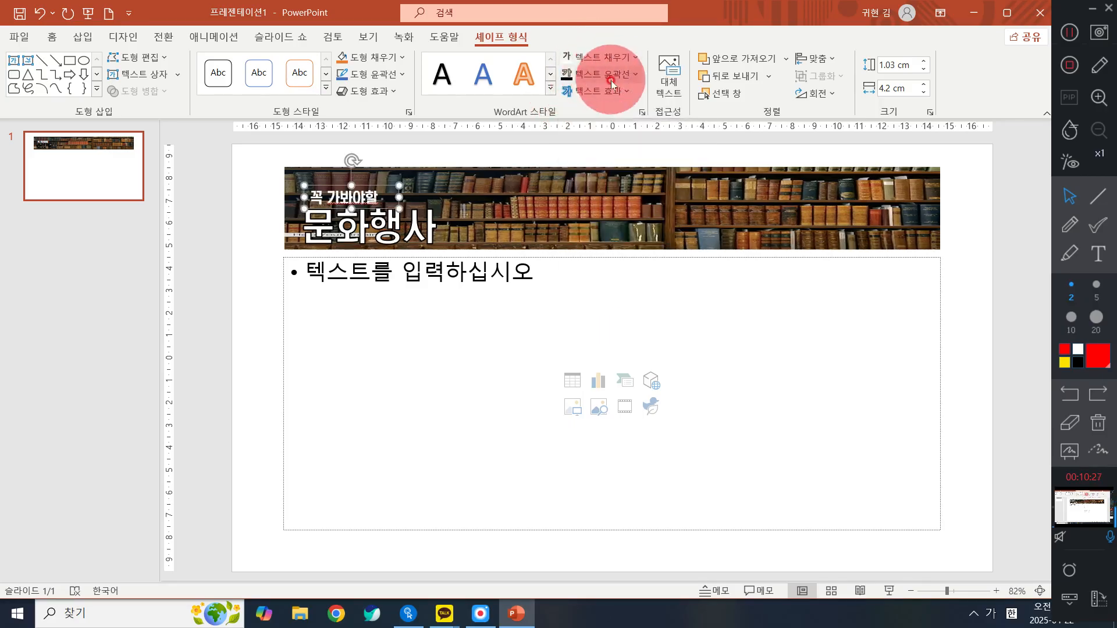
# - Give the 꼭 가봐야할 text a black outline and nudge its box slightly left to line up with the title
pyautogui.click(611, 83)
pyautogui.click(575, 118)
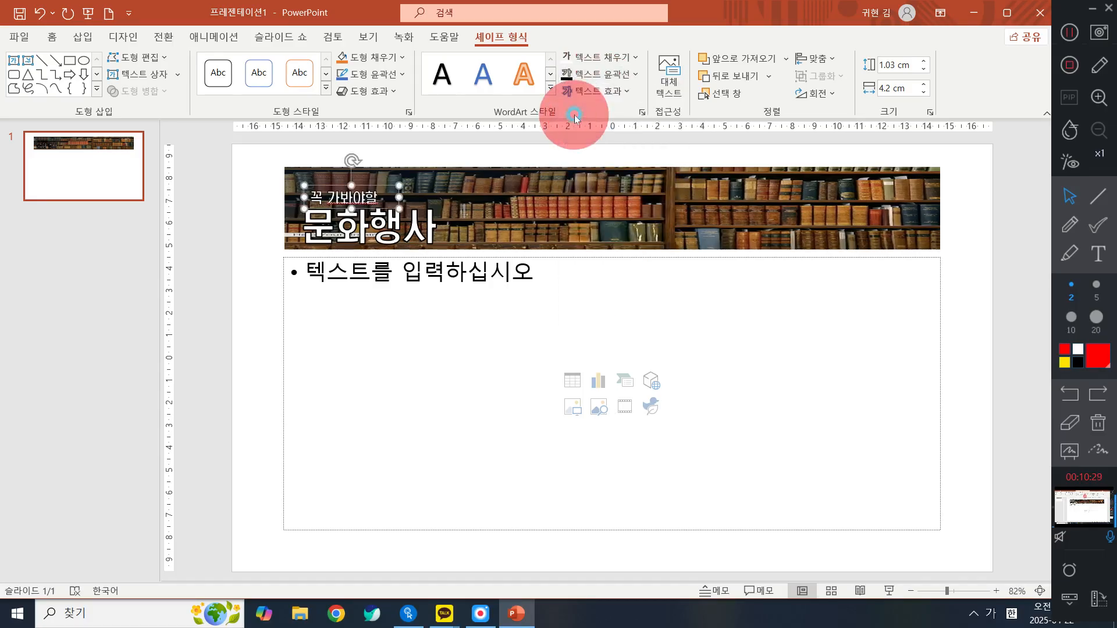
pyautogui.hotkey('ctrl', 'Left')
pyautogui.hotkey('ctrl', 'Left')
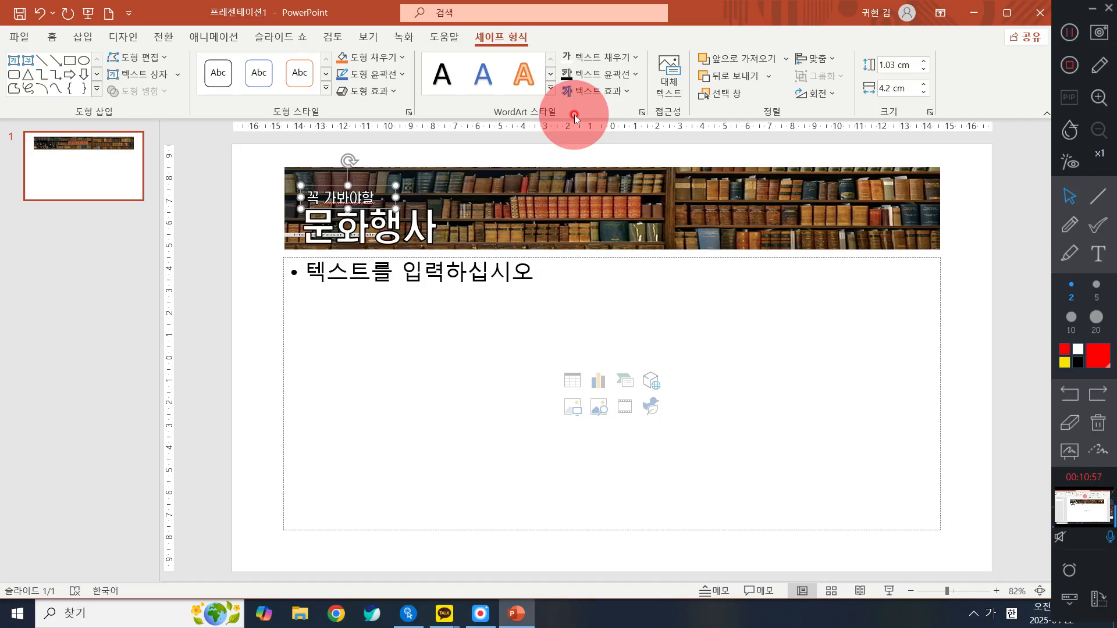
# - Insert a table with 3 columns and 6 rows in the content placeholder below the title
pyautogui.click(941, 352)
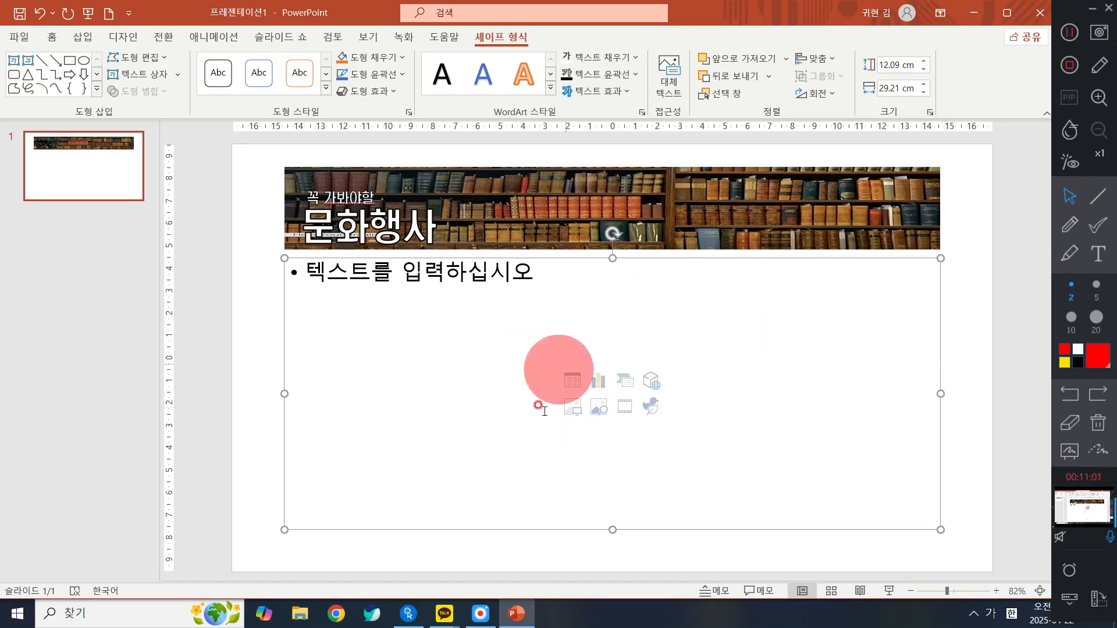
pyautogui.click(716, 394)
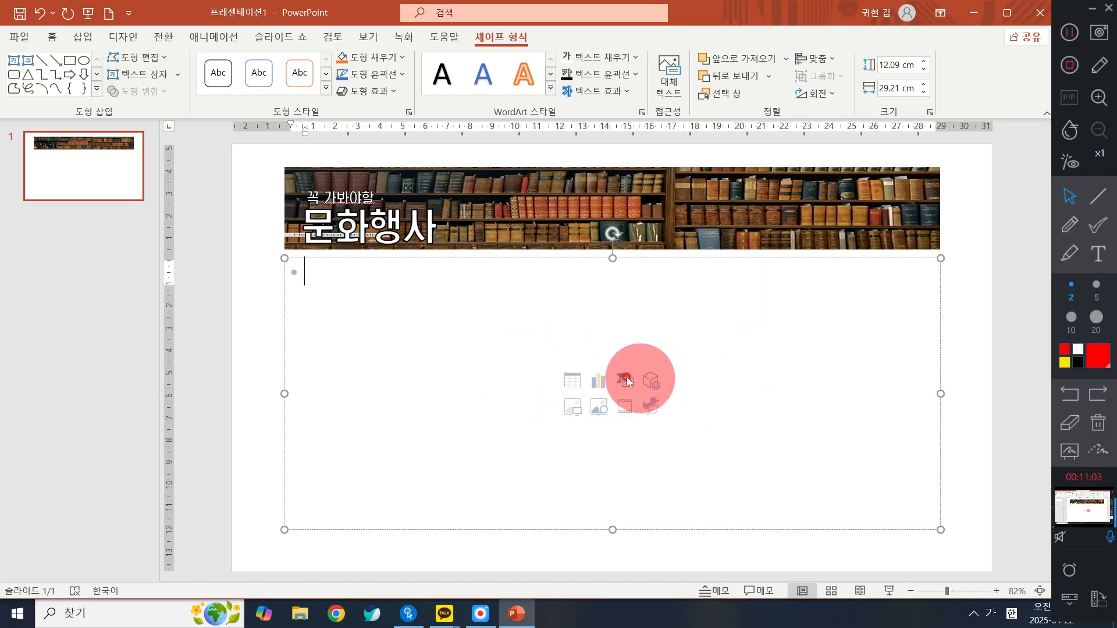
pyautogui.click(568, 385)
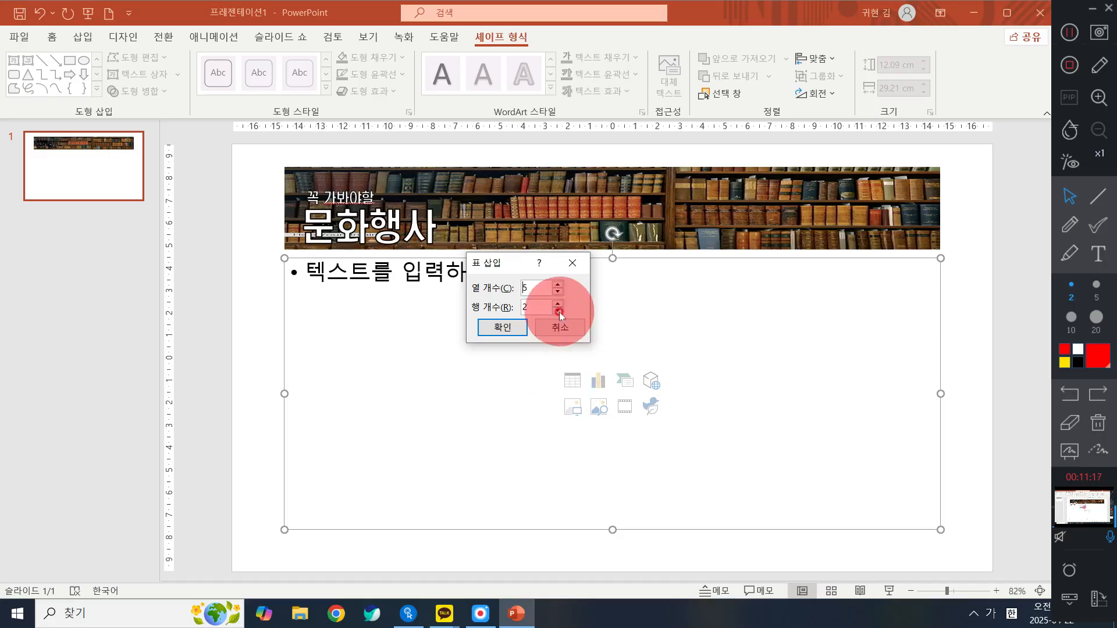
pyautogui.doubleClick(542, 283)
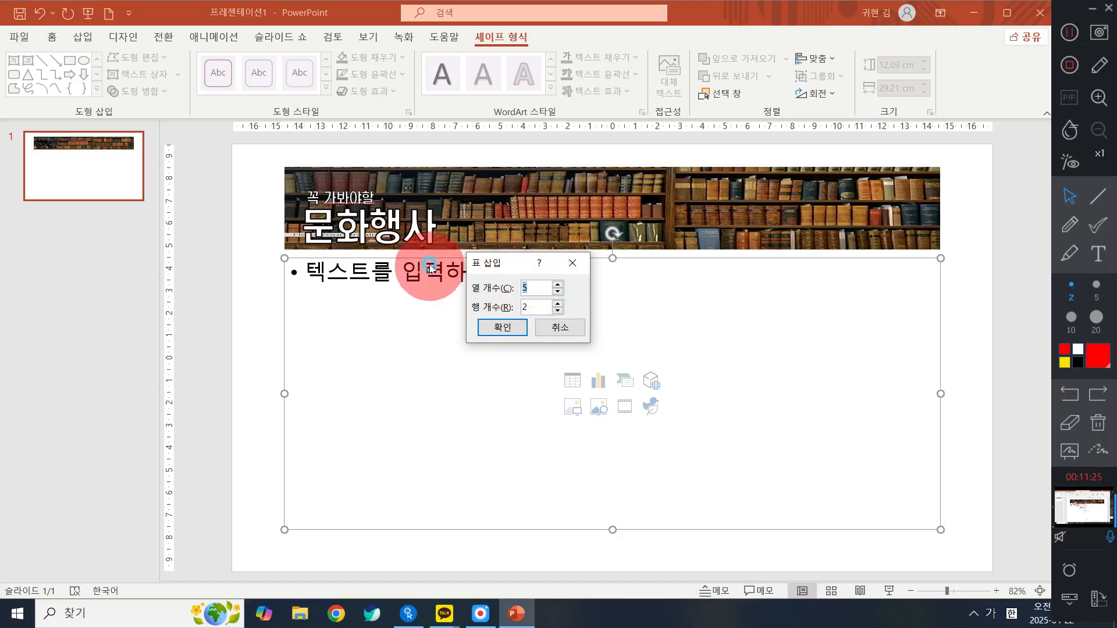
pyautogui.write('3')
pyautogui.press('Tab')
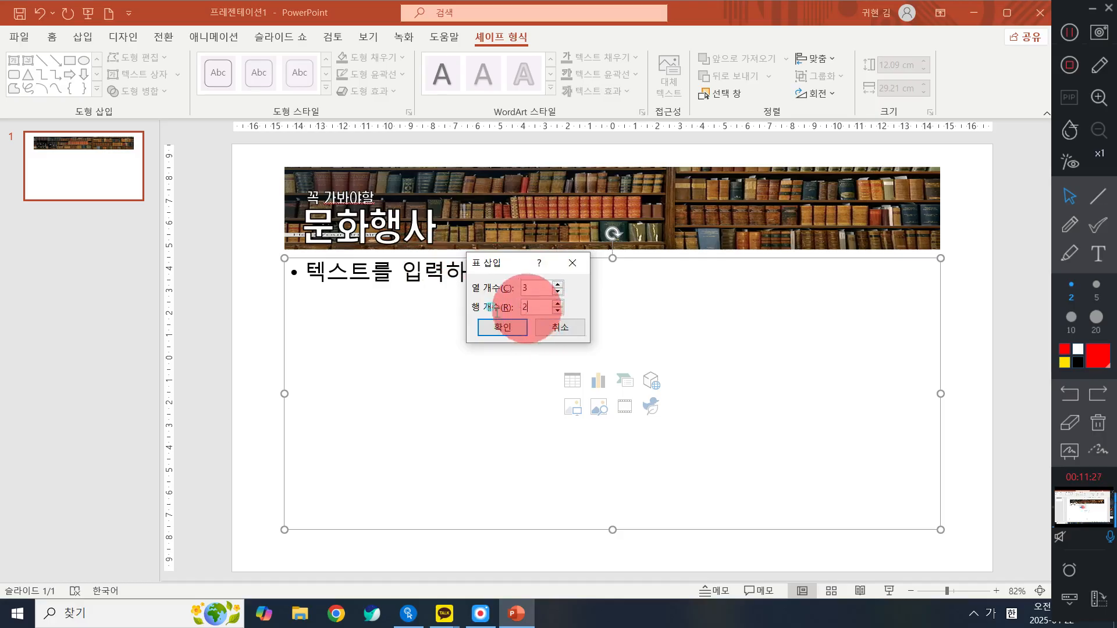
pyautogui.write('6')
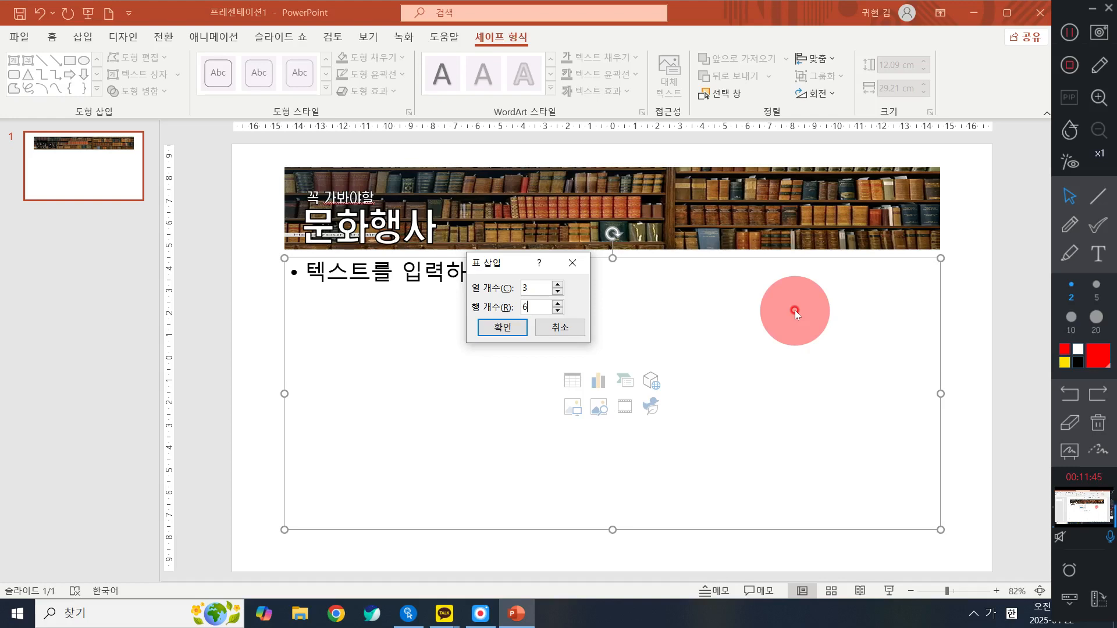
pyautogui.click(502, 327)
# - Stretch the table's lower edge down to near the bottom of the slide
pyautogui.click(826, 342)
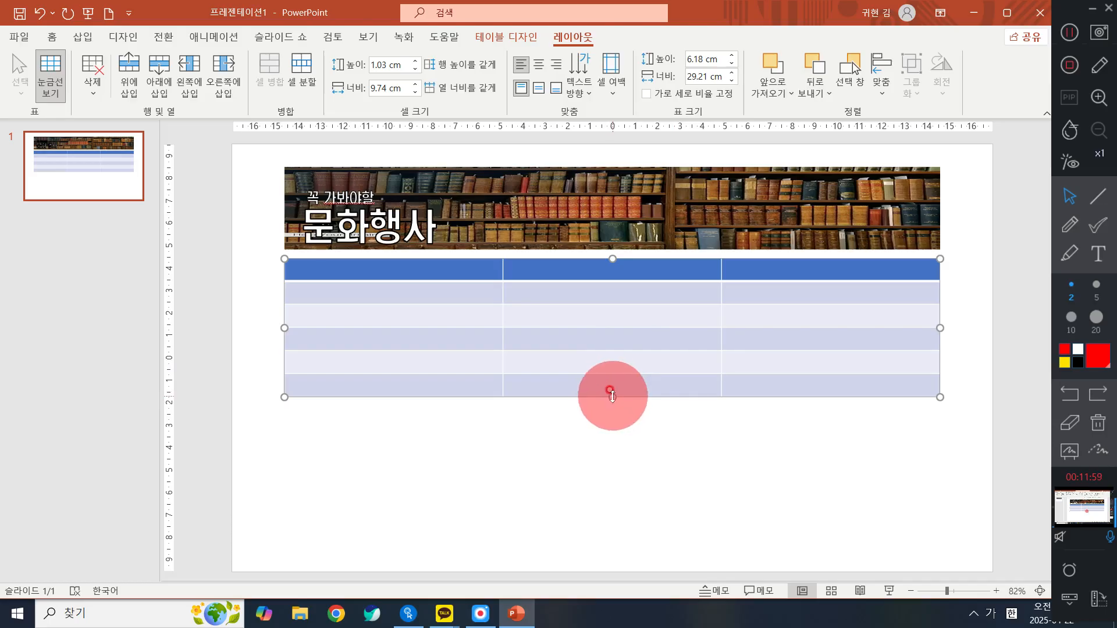
pyautogui.moveTo(612, 397); pyautogui.dragTo(613, 396)
pyautogui.moveTo(612, 397); pyautogui.dragTo(623, 532)
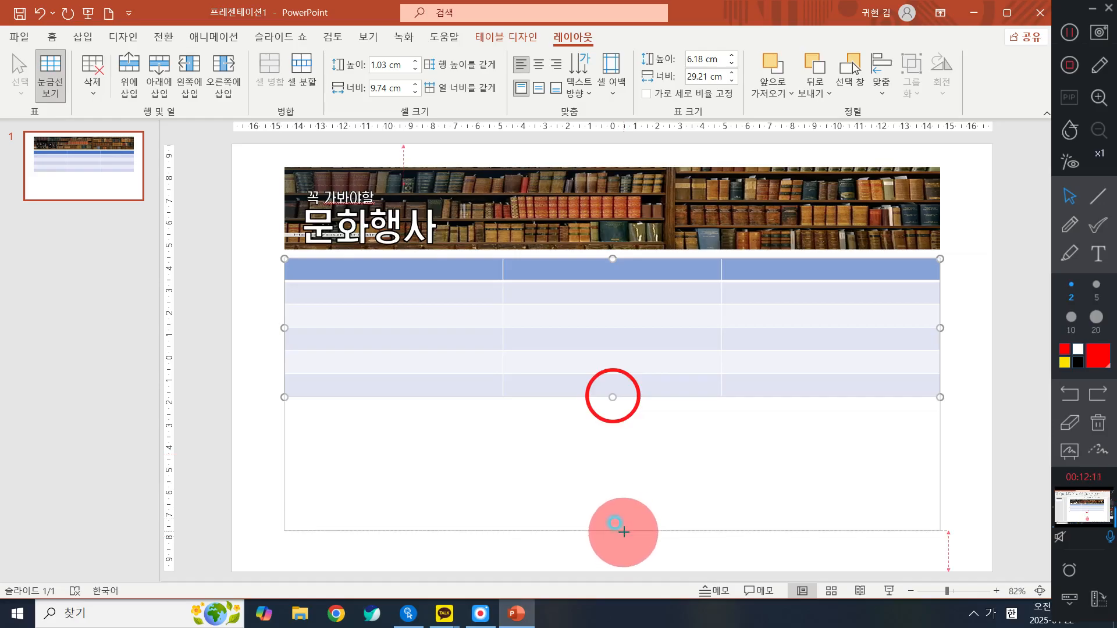